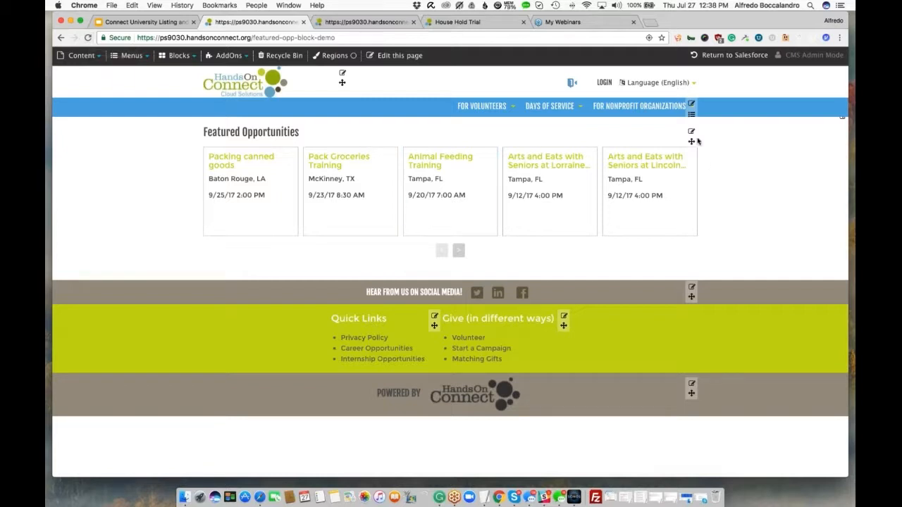
Step: Open the settings of the Featured Opportunities block and examine the regions available for placing it
{"action": "mouse_move", "coordinate": [179, 55]}
{"action": "mouse_move", "coordinate": [186, 70]}
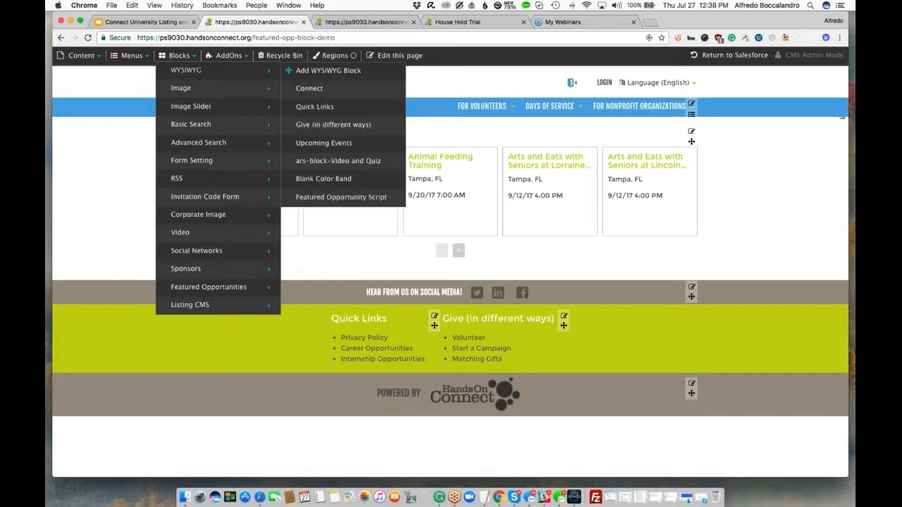
{"action": "mouse_move", "coordinate": [196, 289]}
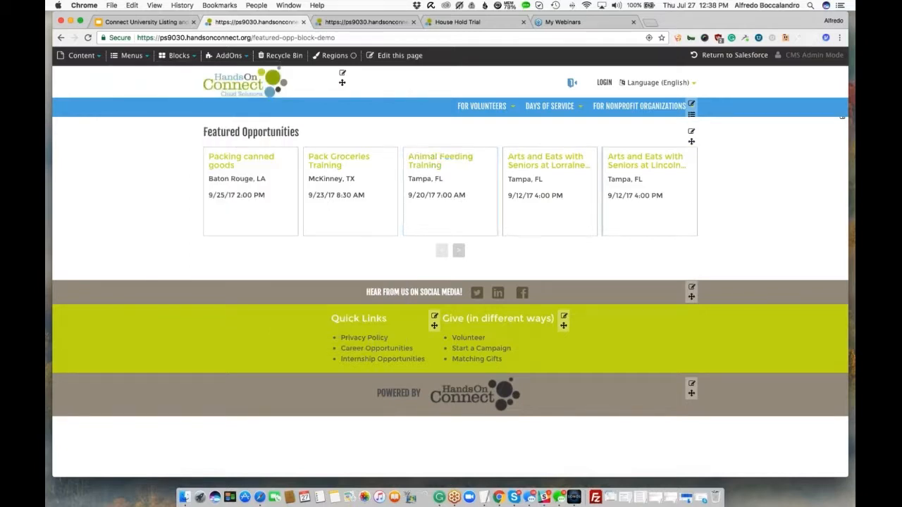
{"action": "left_click", "coordinate": [691, 134]}
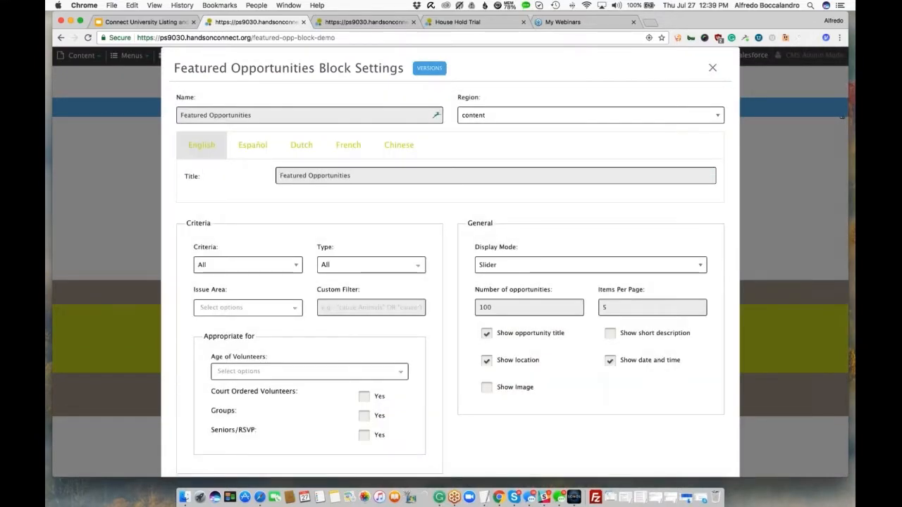
{"action": "left_click", "coordinate": [675, 117]}
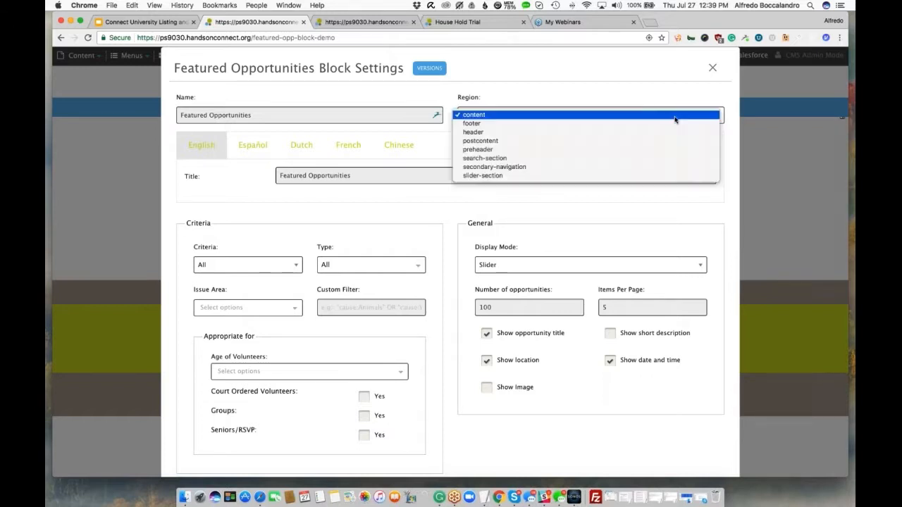
{"action": "left_click", "coordinate": [558, 98]}
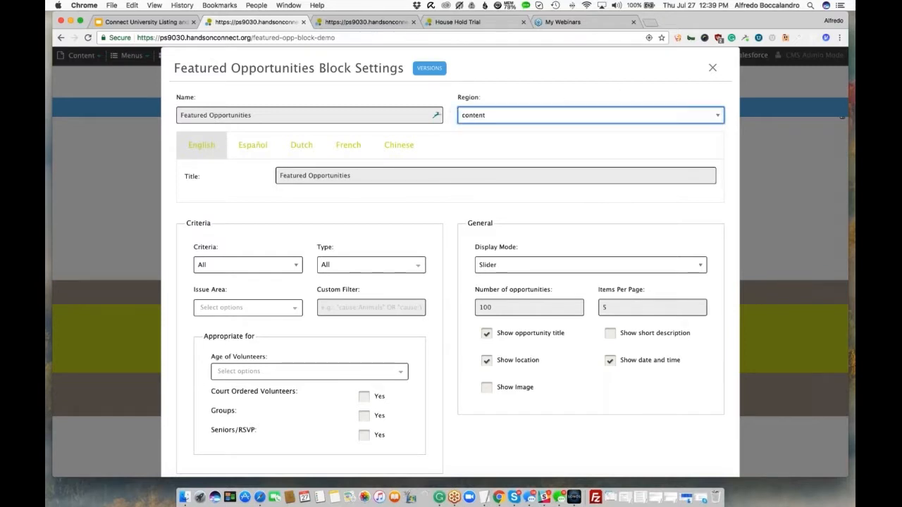
Step: Examine the block's filter options for criteria, opportunity type, issue area and age of volunteers
{"action": "scroll", "coordinate": [301, 195], "scroll_direction": "down", "scroll_amount": 2}
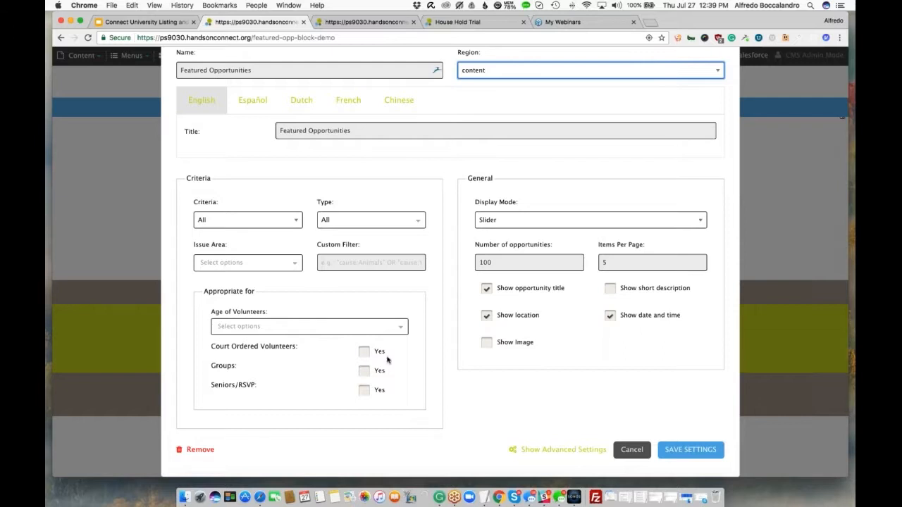
{"action": "left_click", "coordinate": [295, 224]}
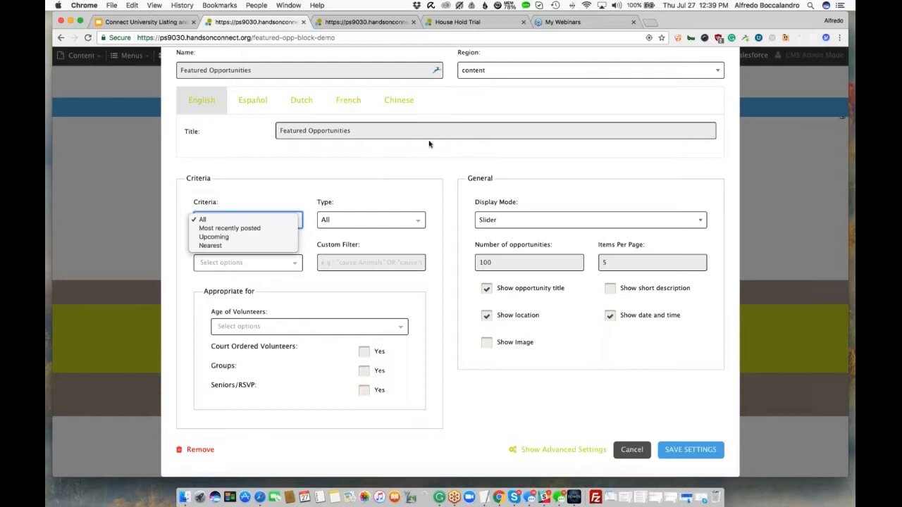
{"action": "left_click", "coordinate": [395, 224]}
{"action": "left_click", "coordinate": [395, 224]}
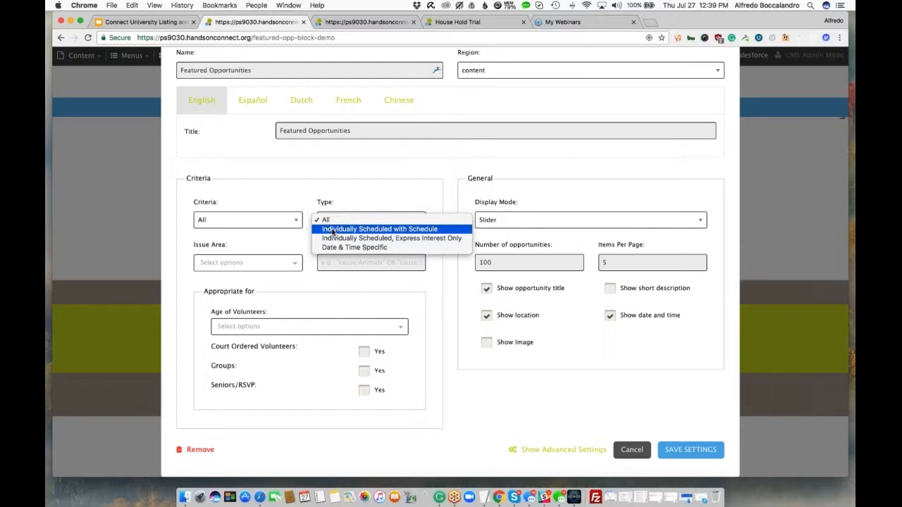
{"action": "left_click", "coordinate": [276, 238]}
{"action": "left_click", "coordinate": [289, 262]}
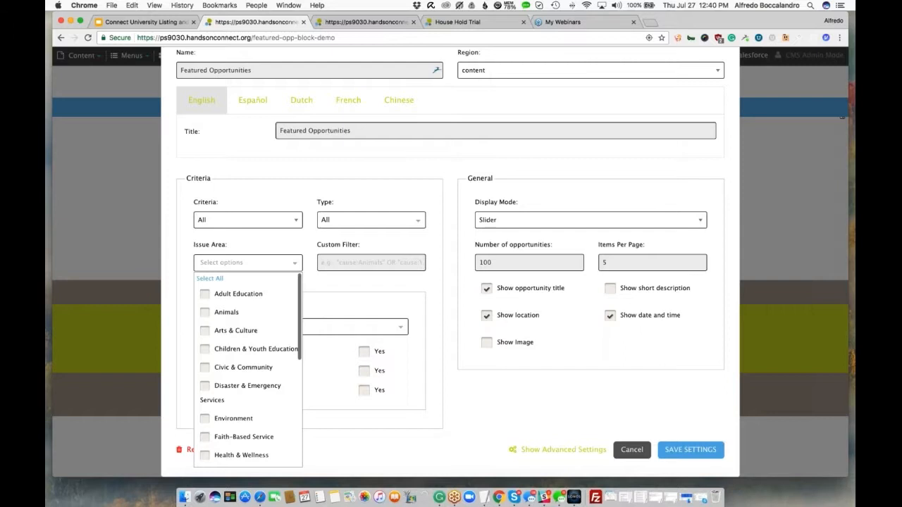
{"action": "left_click", "coordinate": [320, 246]}
{"action": "left_click_drag", "start_coordinate": [320, 246], "coordinate": [366, 245]}
{"action": "left_click", "coordinate": [366, 246]}
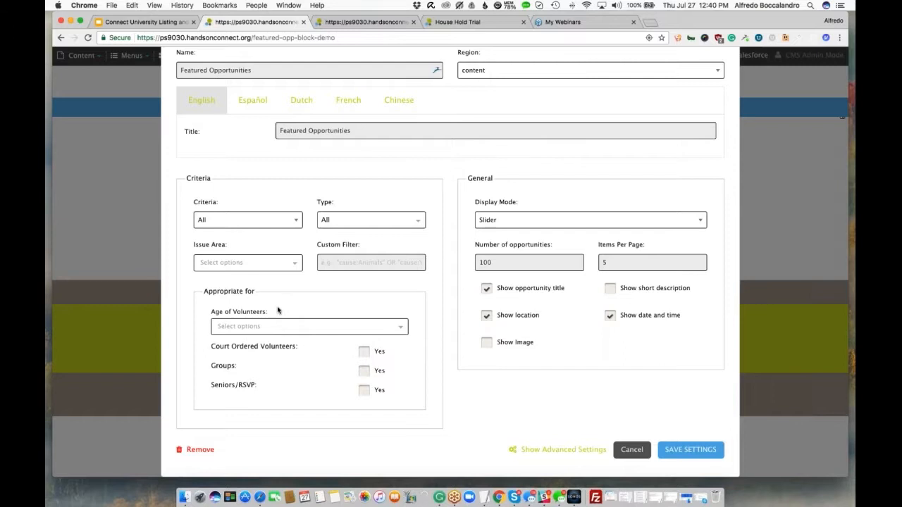
{"action": "left_click", "coordinate": [296, 326]}
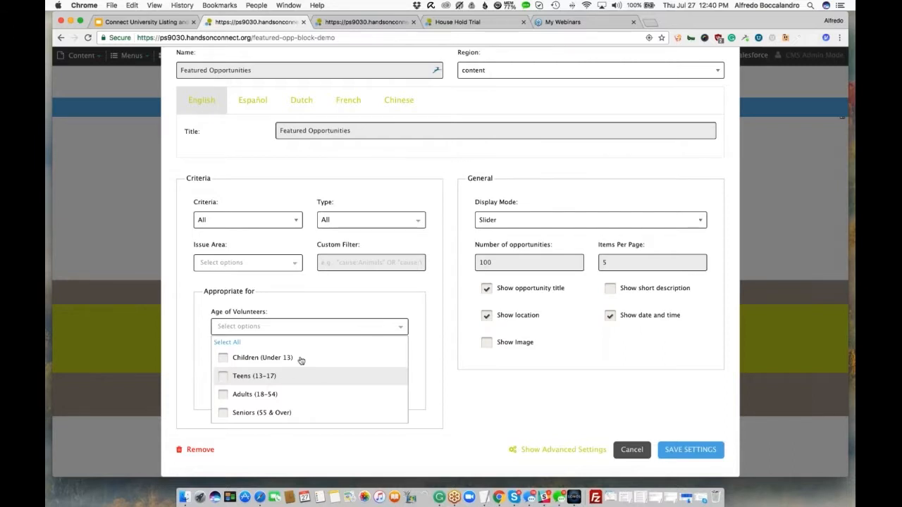
{"action": "key", "text": "Escape"}
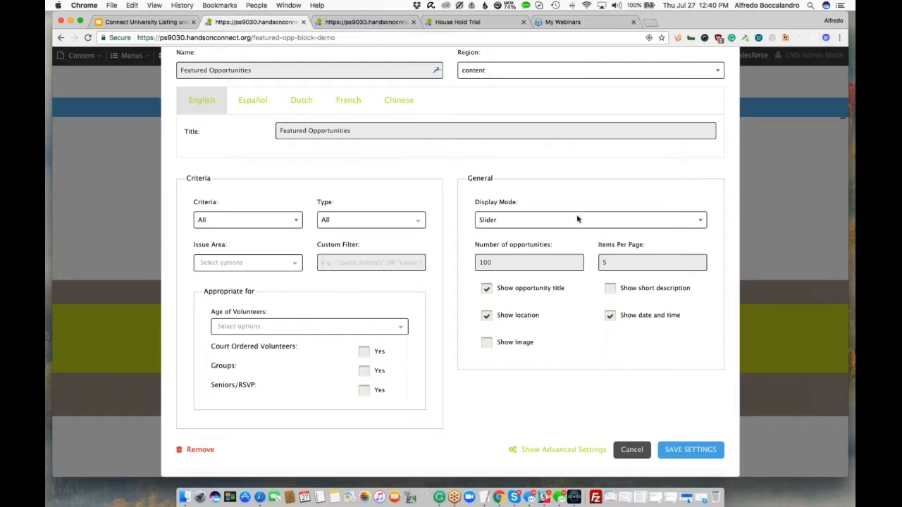
Step: Save the block with the Grid display mode, 9 items per page and the short description shown
{"action": "scroll", "coordinate": [571, 214], "scroll_direction": "up", "scroll_amount": 1}
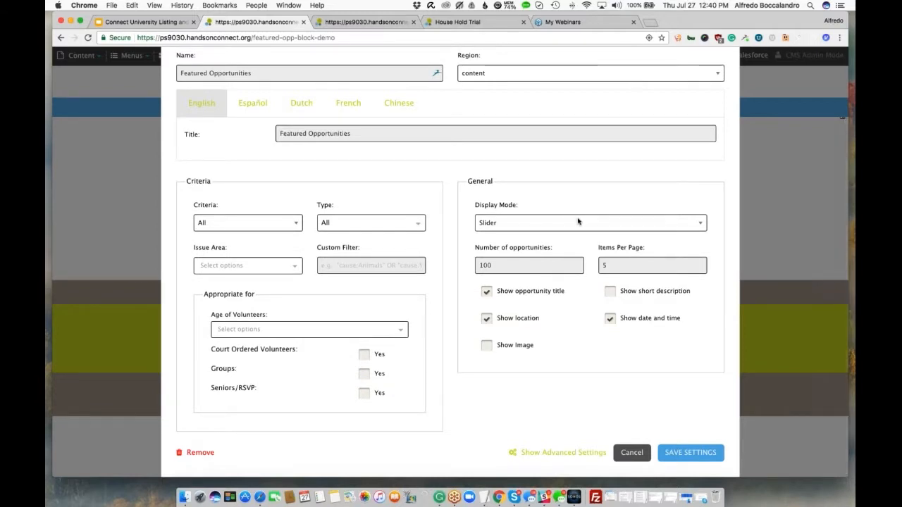
{"action": "left_click", "coordinate": [620, 224]}
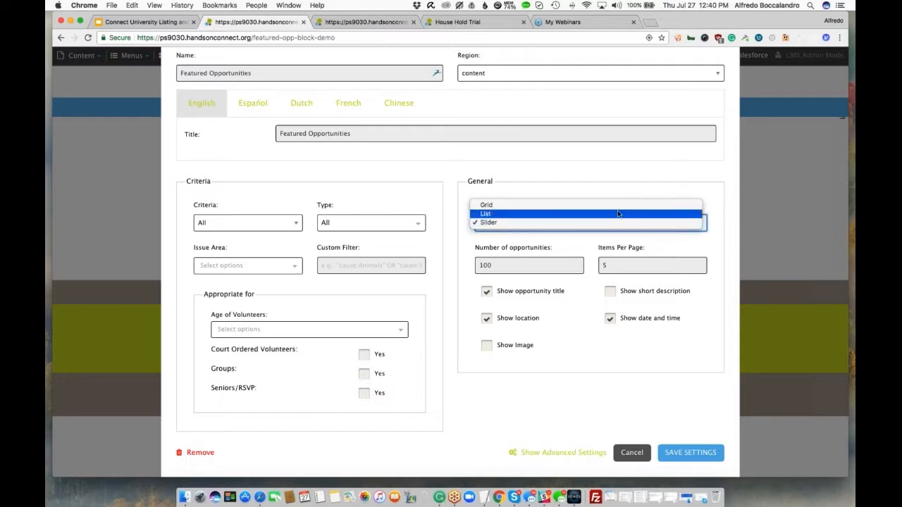
{"action": "left_click", "coordinate": [604, 178]}
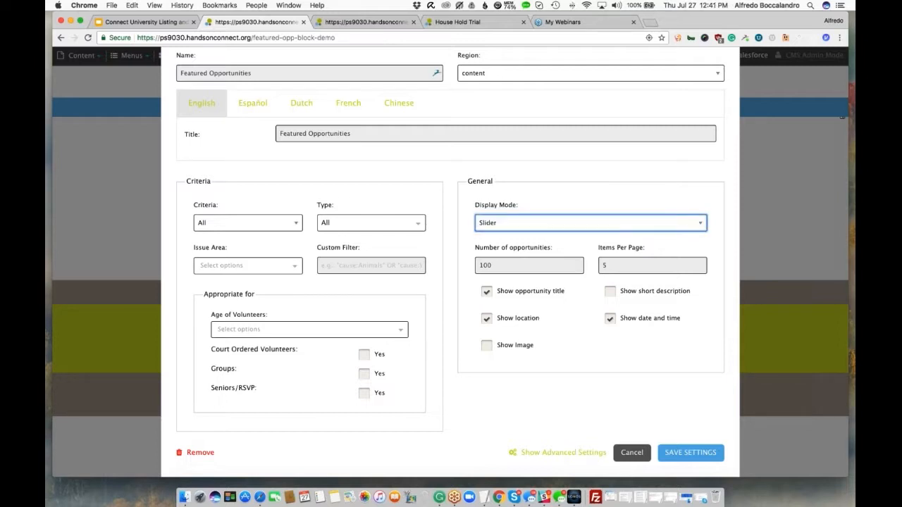
{"action": "left_click", "coordinate": [570, 226]}
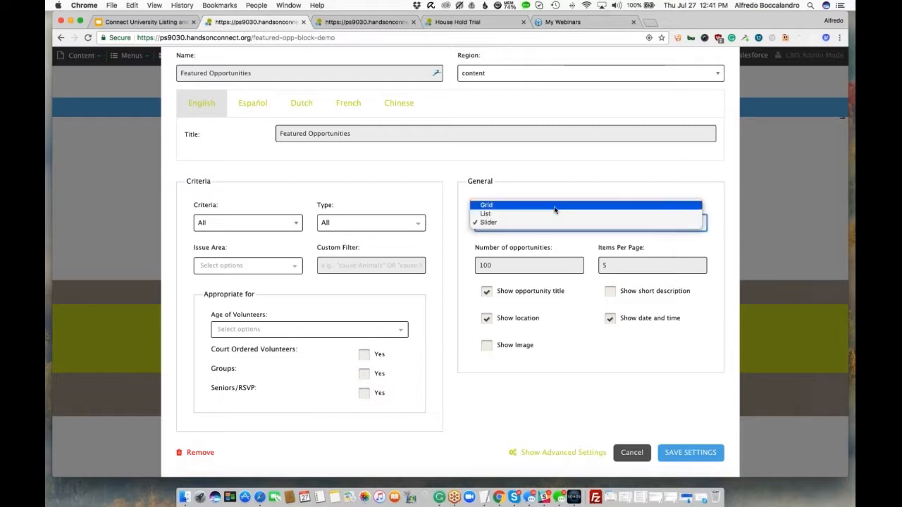
{"action": "left_click", "coordinate": [553, 205]}
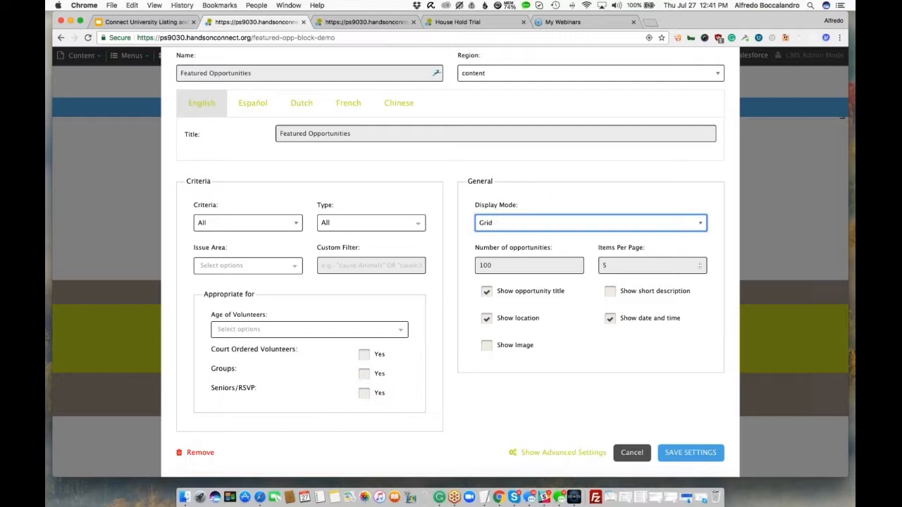
{"action": "double_click", "coordinate": [610, 264]}
{"action": "type", "text": "9"}
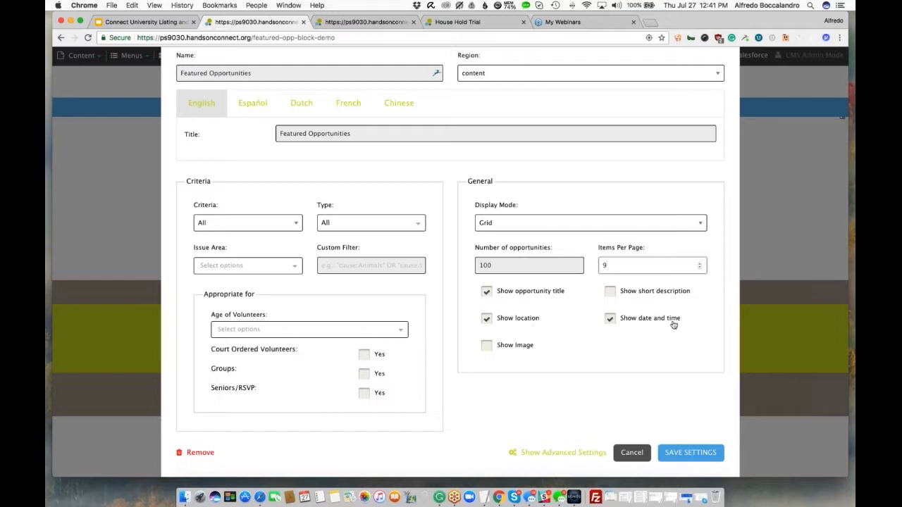
{"action": "left_click", "coordinate": [613, 295]}
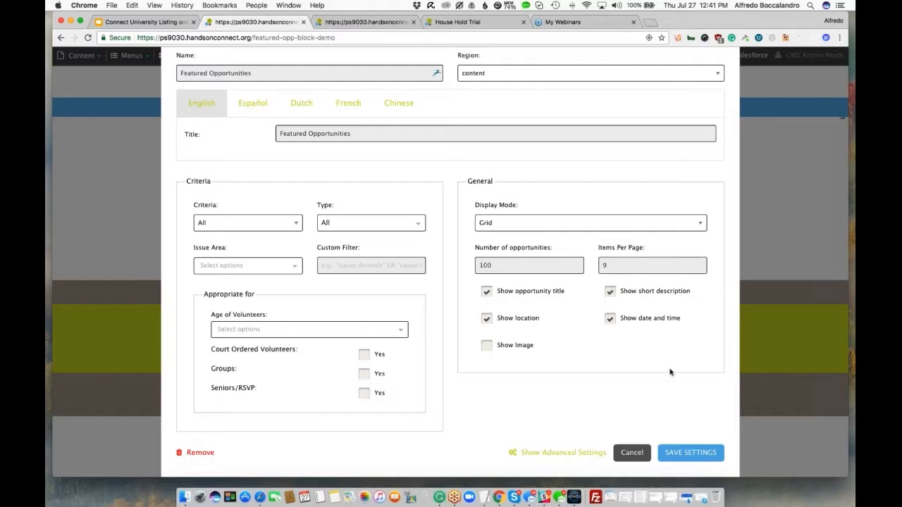
{"action": "left_click", "coordinate": [691, 454]}
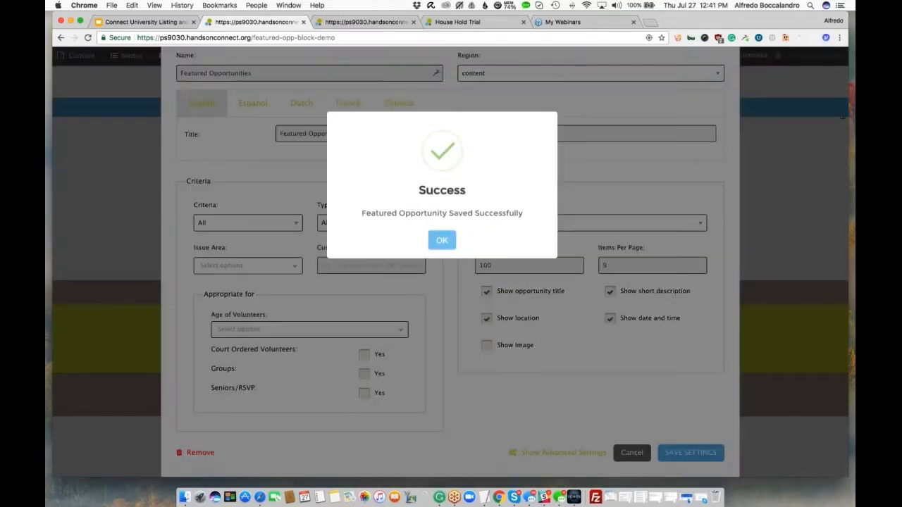
{"action": "left_click", "coordinate": [450, 246]}
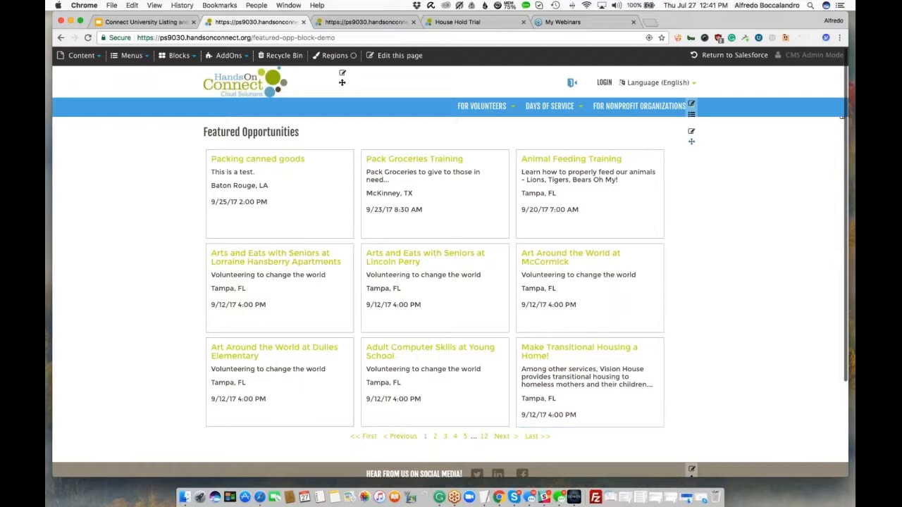
Step: Enable the image display for the Featured Opportunities block, save the settings and check the resulting grid
{"action": "left_click", "coordinate": [691, 131]}
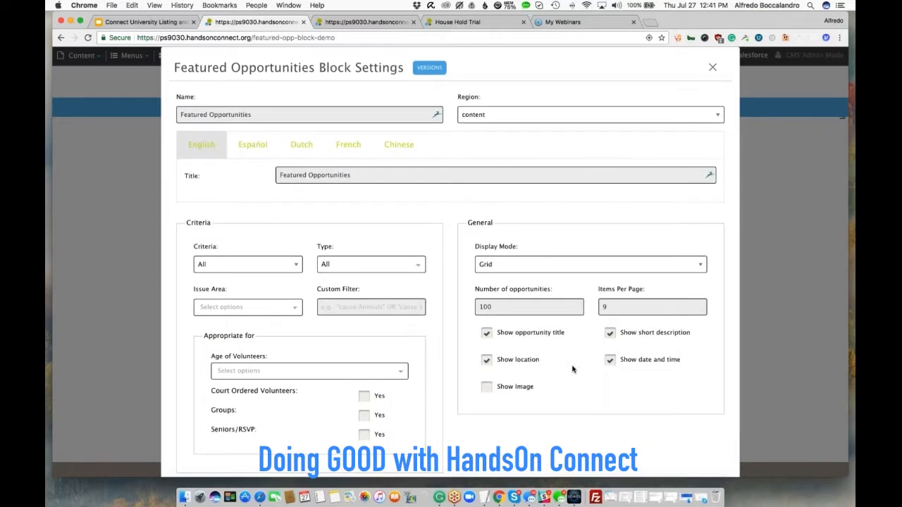
{"action": "scroll", "coordinate": [574, 367], "scroll_direction": "down", "scroll_amount": 2}
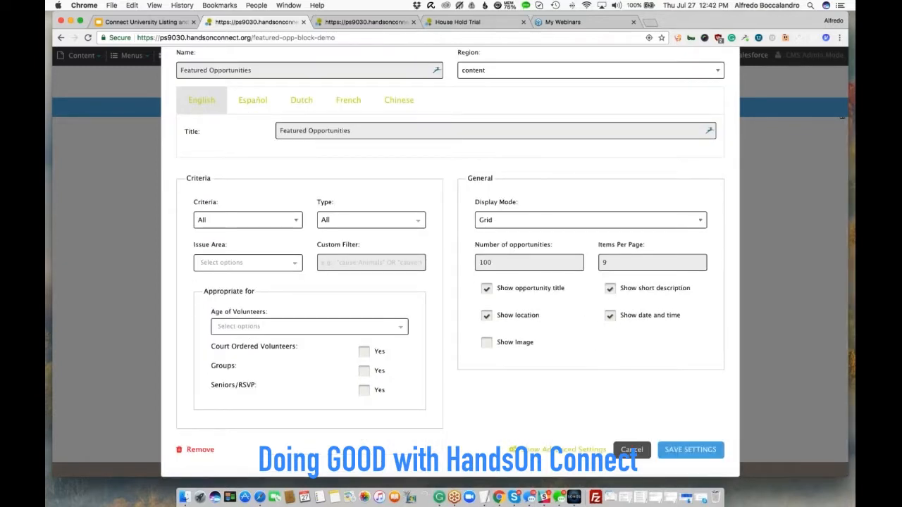
{"action": "left_click", "coordinate": [487, 343]}
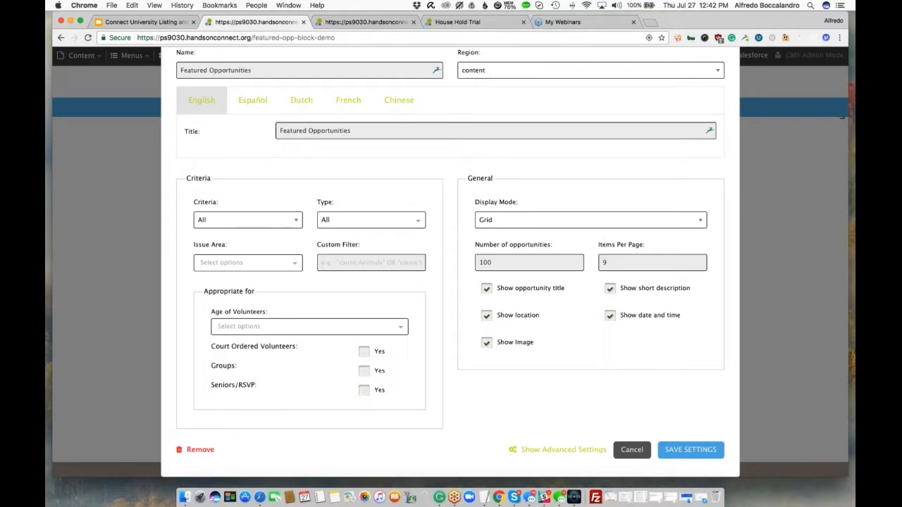
{"action": "left_click", "coordinate": [690, 454]}
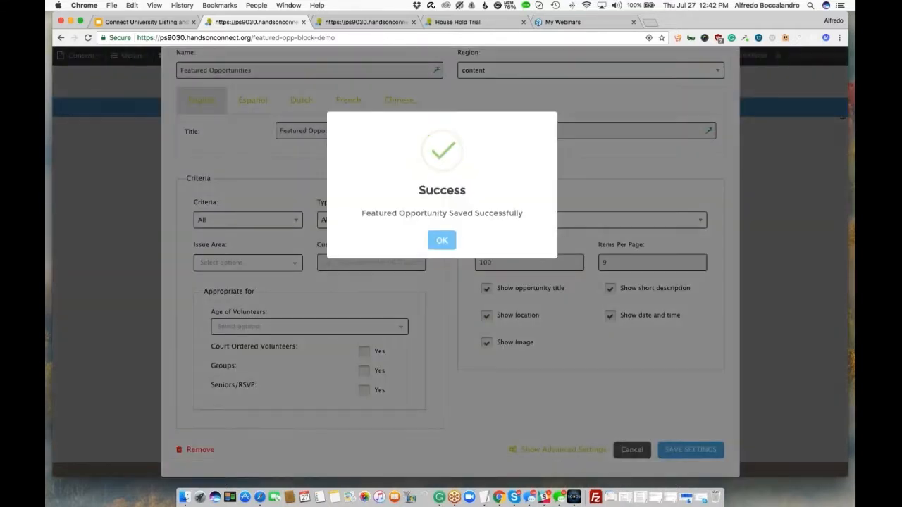
{"action": "left_click", "coordinate": [440, 241]}
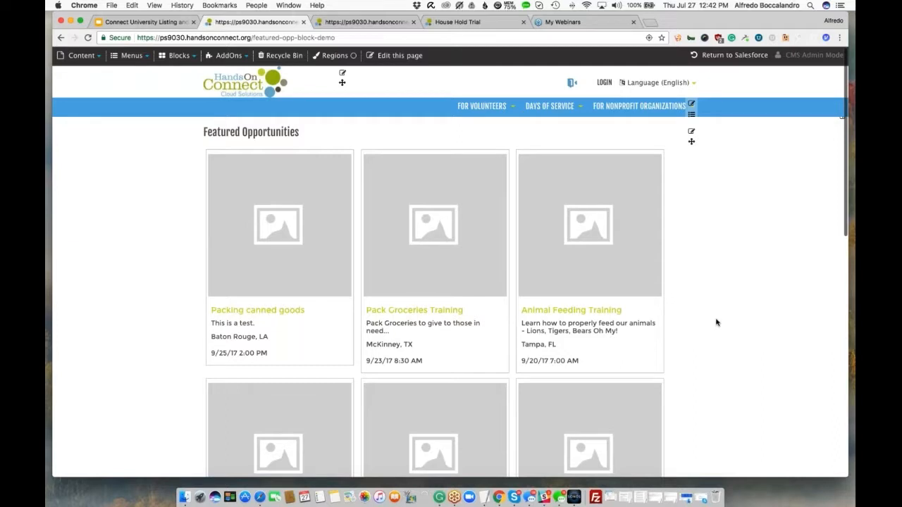
{"action": "scroll", "coordinate": [715, 323], "scroll_direction": "down", "scroll_amount": 1}
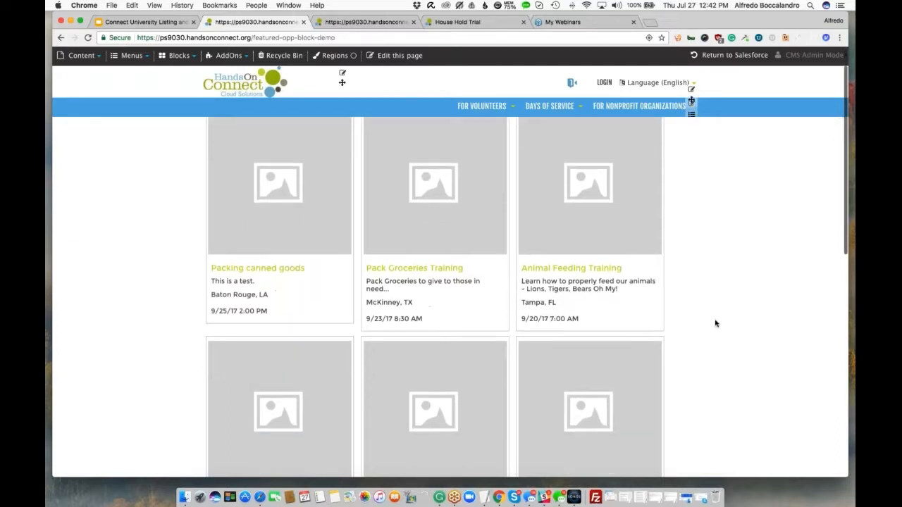
{"action": "scroll", "coordinate": [715, 323], "scroll_direction": "up", "scroll_amount": 1}
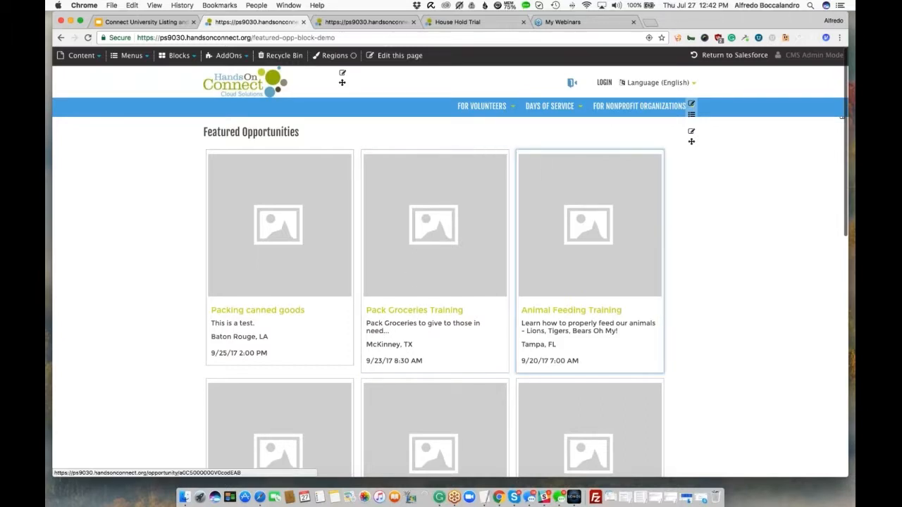
Step: Change the Featured Opportunities block's display mode to List and save the settings
{"action": "left_click", "coordinate": [691, 132]}
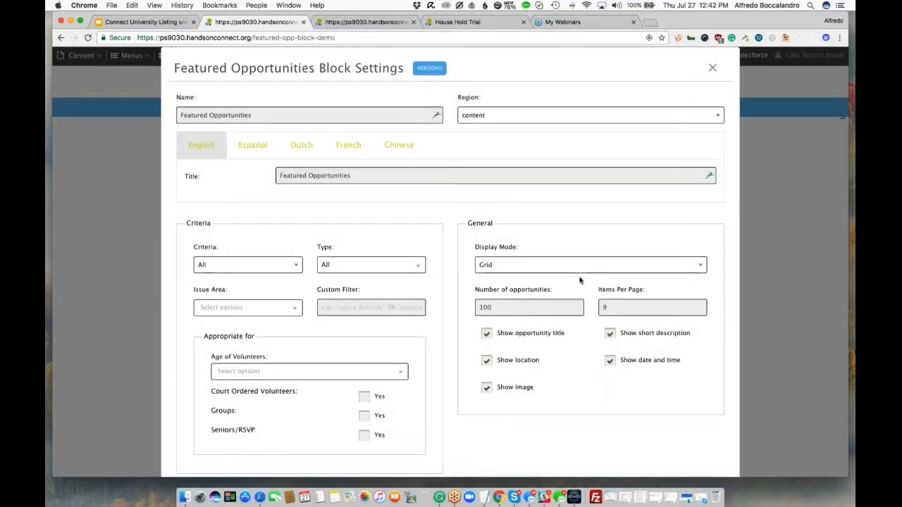
{"action": "left_click", "coordinate": [543, 266]}
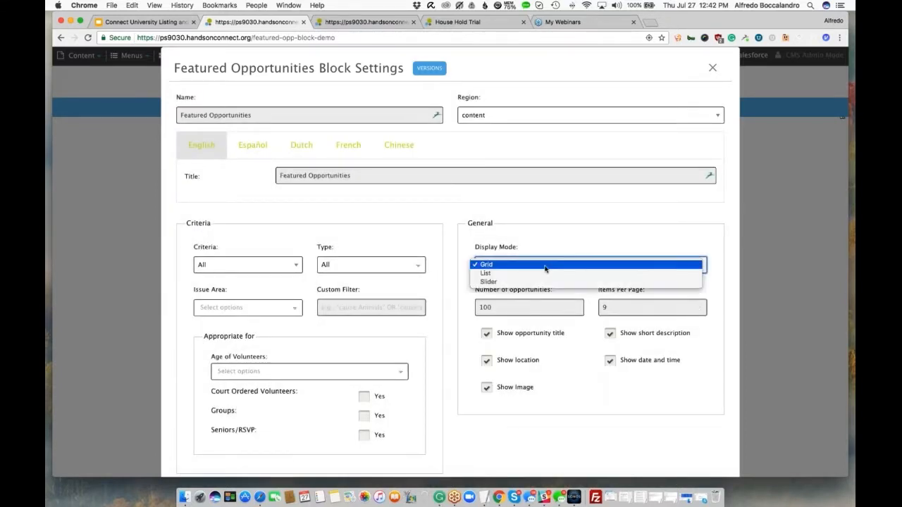
{"action": "left_click", "coordinate": [537, 274]}
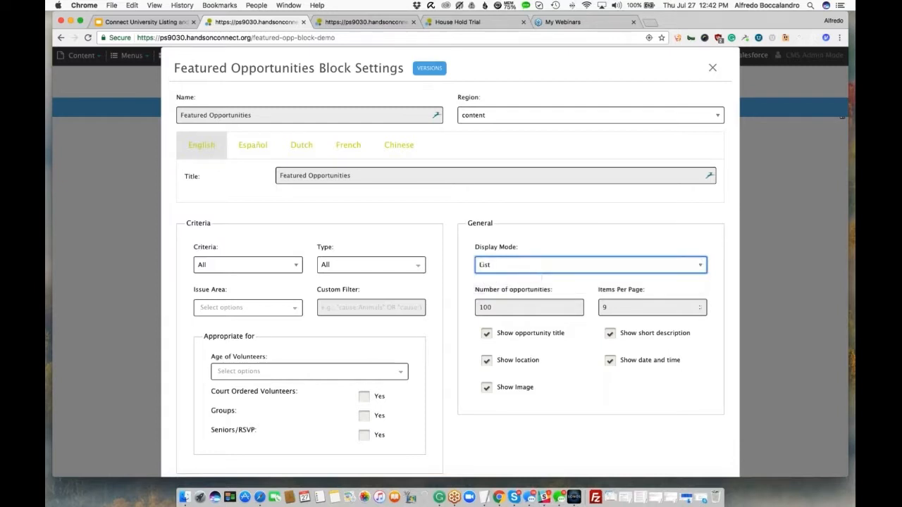
{"action": "scroll", "coordinate": [660, 378], "scroll_direction": "down", "scroll_amount": 2}
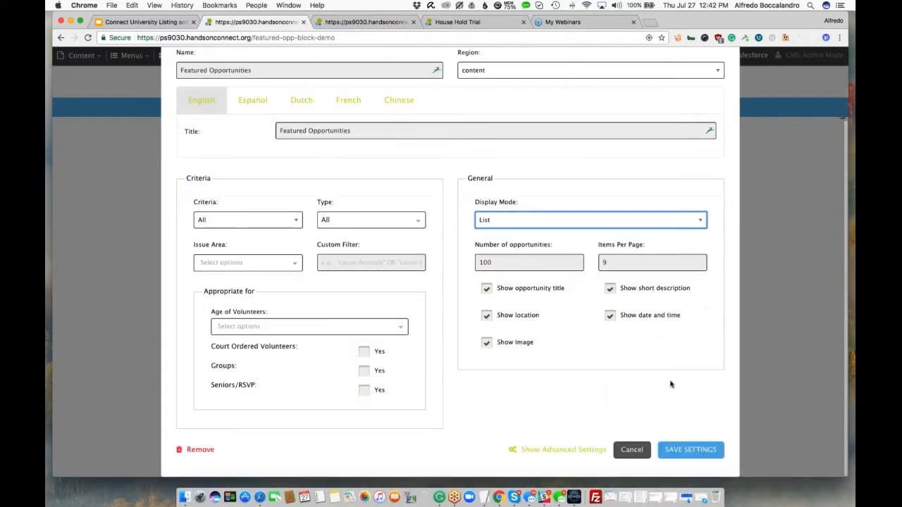
{"action": "left_click", "coordinate": [690, 449]}
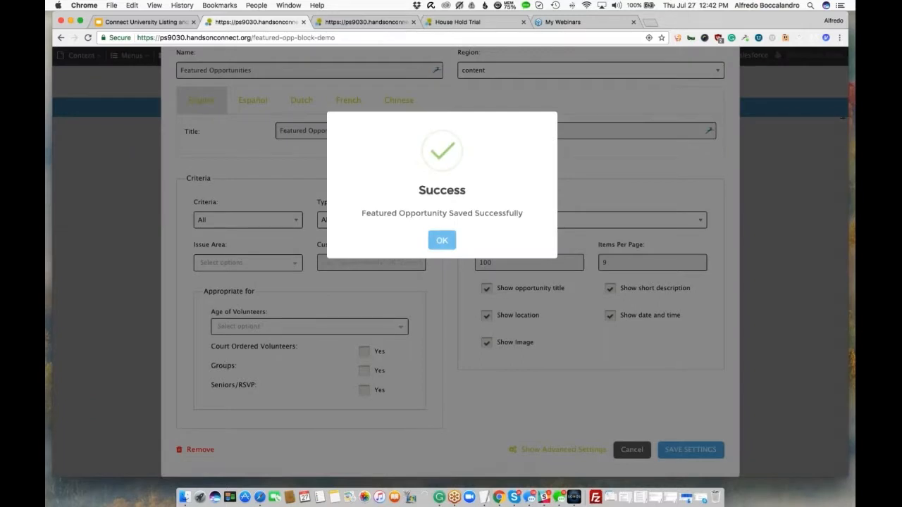
{"action": "left_click", "coordinate": [441, 241]}
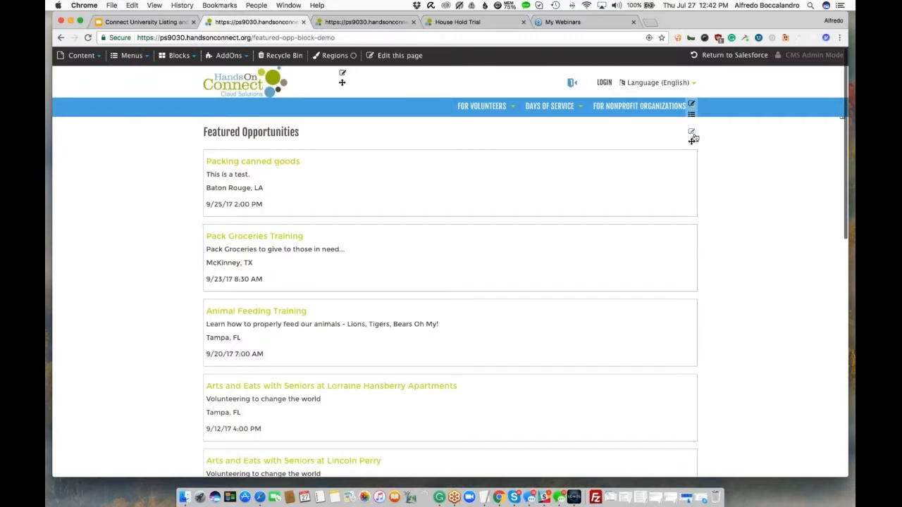
Step: Enable the image display for the Featured Opportunities block in List mode and save the settings
{"action": "left_click", "coordinate": [691, 133]}
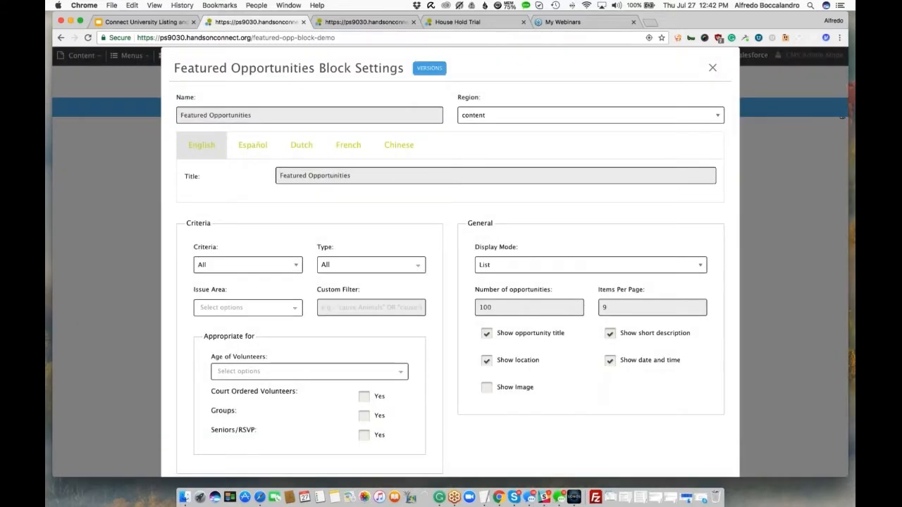
{"action": "left_click", "coordinate": [486, 386]}
{"action": "scroll", "coordinate": [603, 378], "scroll_direction": "down", "scroll_amount": 2}
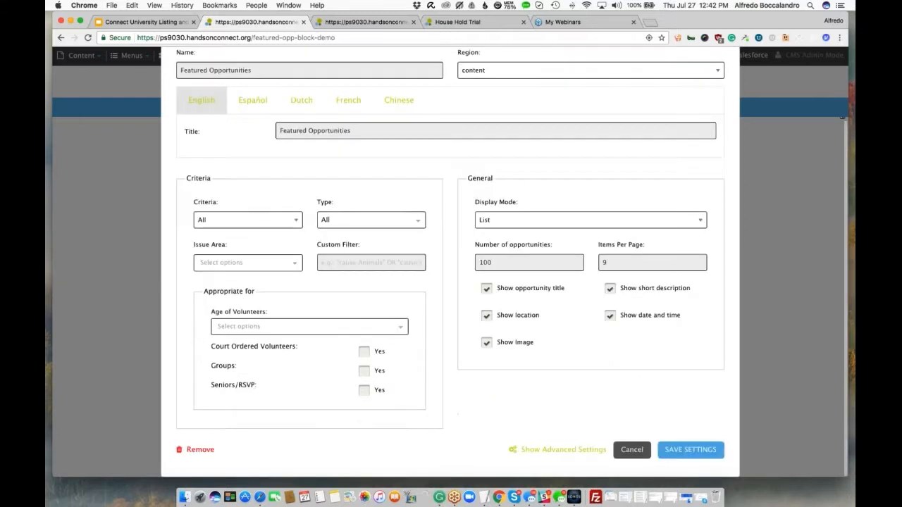
{"action": "left_click", "coordinate": [681, 443]}
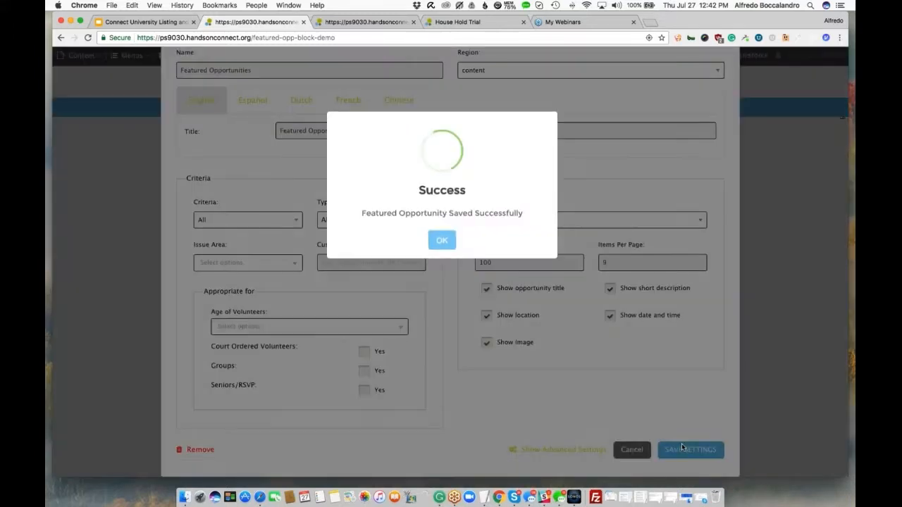
{"action": "left_click", "coordinate": [441, 240]}
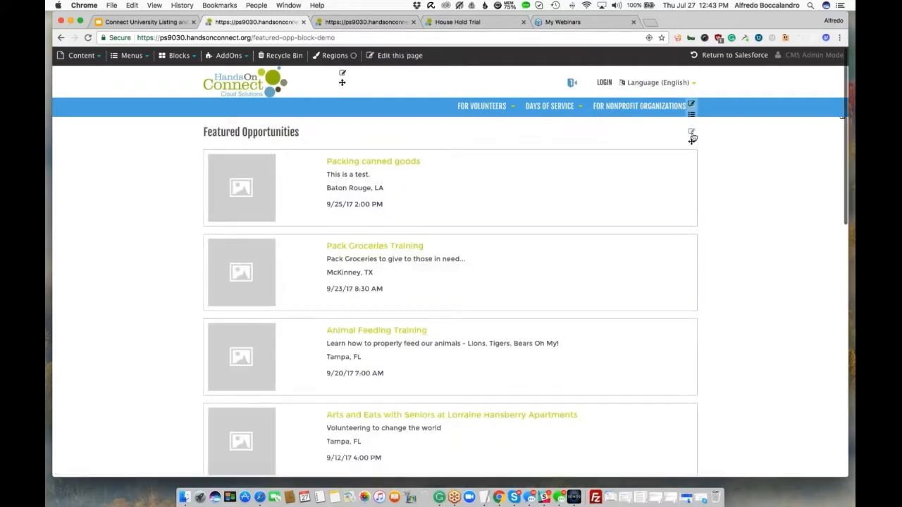
Step: Change the Featured Opportunities block's display mode to Slider with 5 items per page and save the settings
{"action": "left_click", "coordinate": [691, 135]}
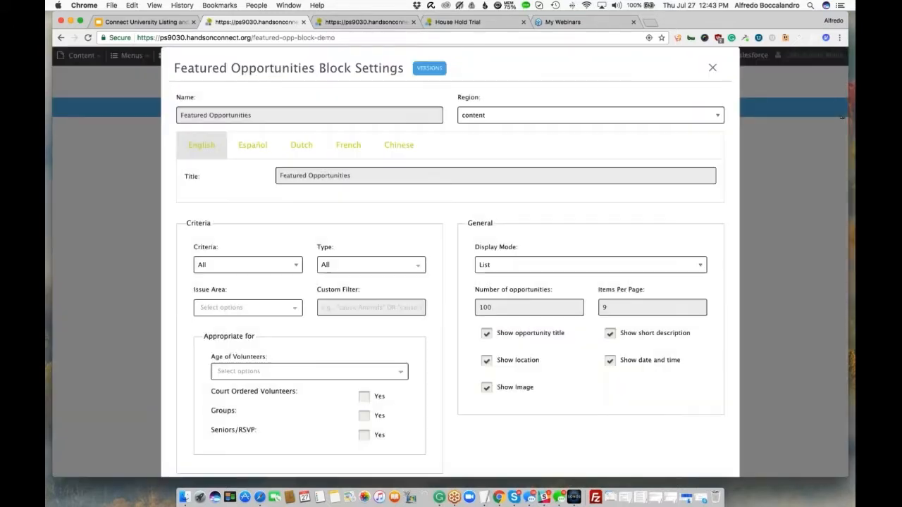
{"action": "left_click", "coordinate": [576, 267]}
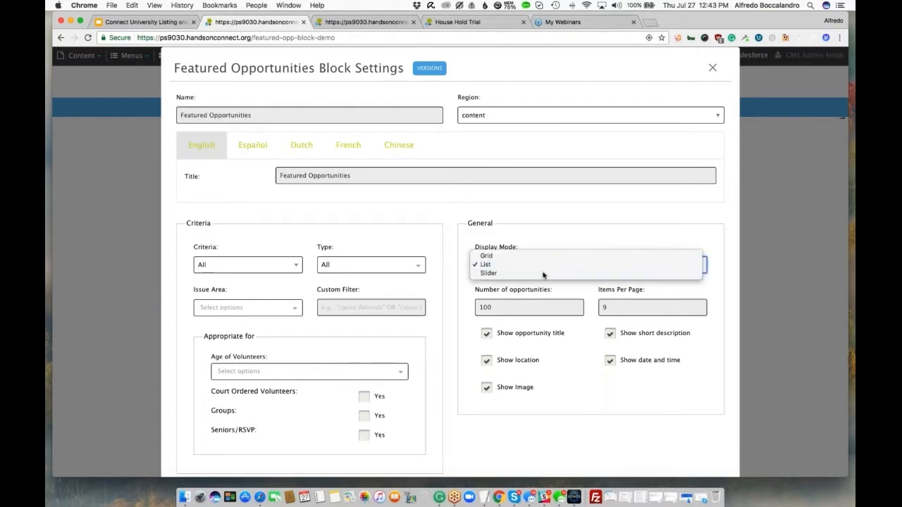
{"action": "left_click", "coordinate": [544, 274]}
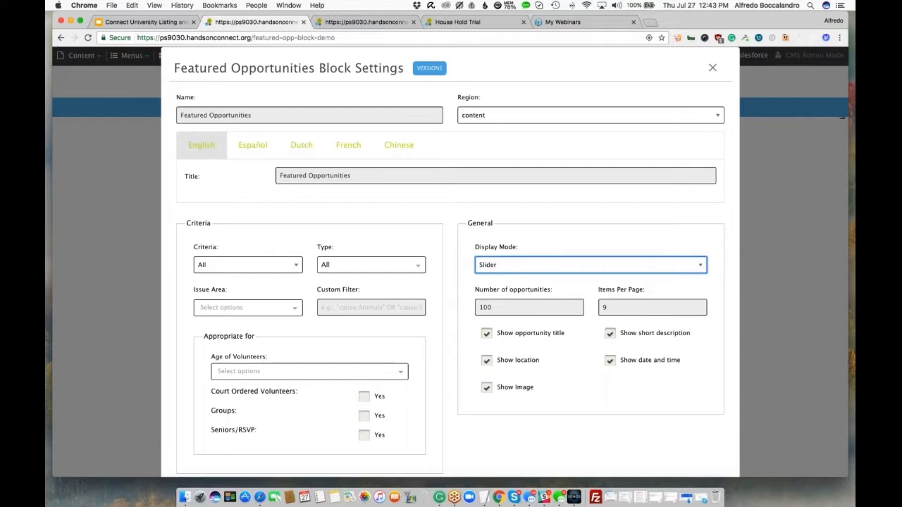
{"action": "left_click", "coordinate": [610, 334]}
{"action": "left_click", "coordinate": [611, 309]}
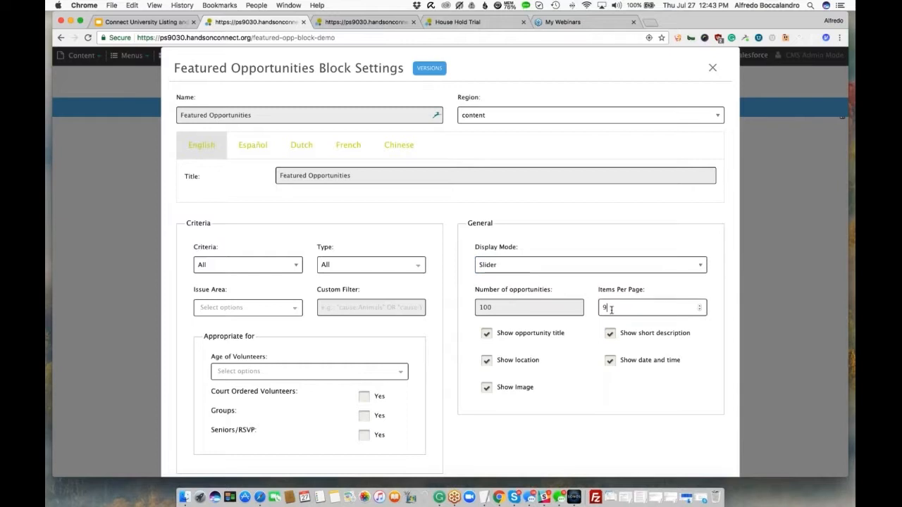
{"action": "double_click", "coordinate": [602, 308]}
{"action": "type", "text": "5"}
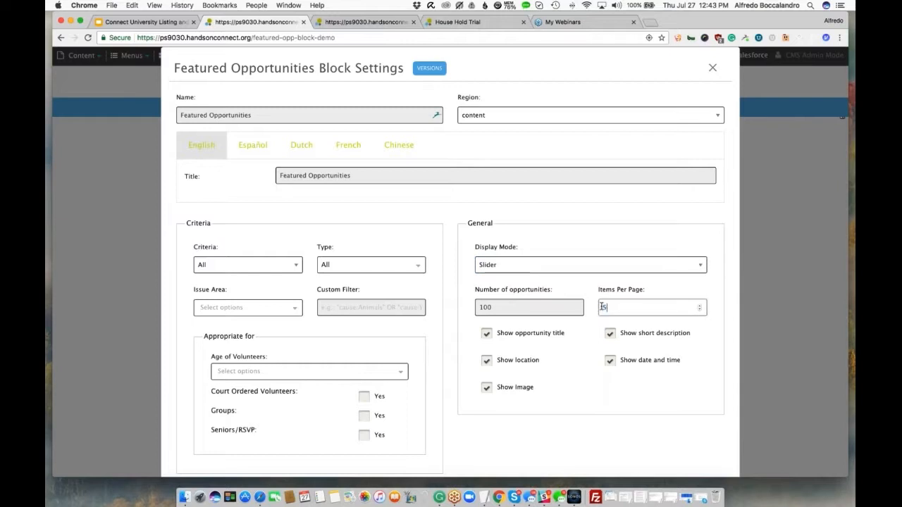
{"action": "scroll", "coordinate": [659, 414], "scroll_direction": "down", "scroll_amount": 2}
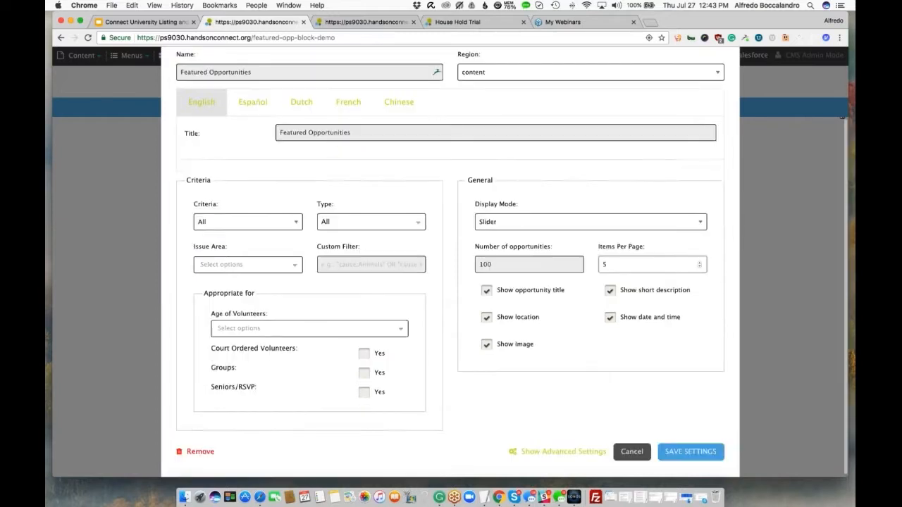
{"action": "left_click", "coordinate": [678, 453]}
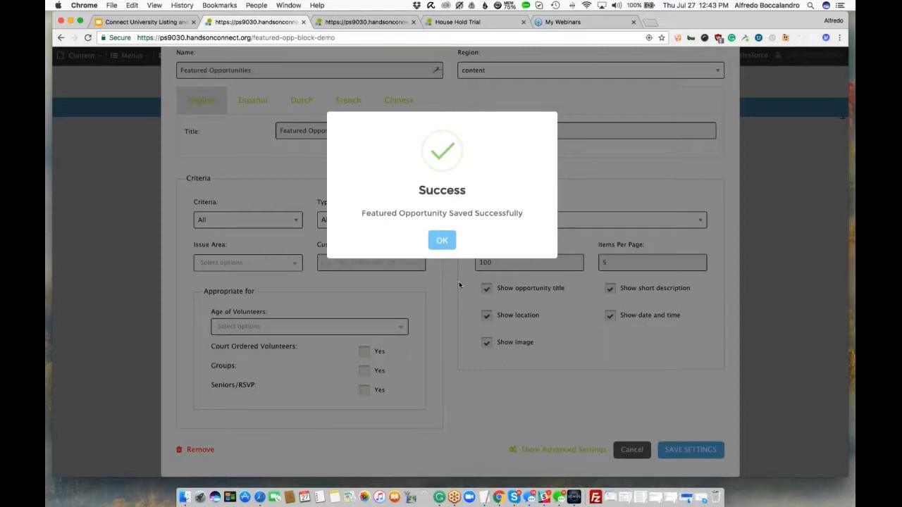
{"action": "left_click", "coordinate": [442, 241]}
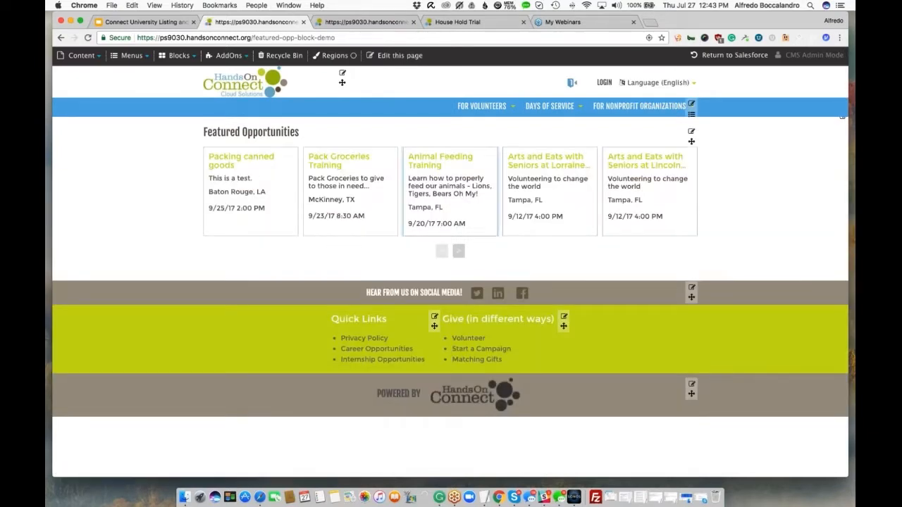
Step: Advance through the Featured Opportunities slider to check how it pages through the opportunities
{"action": "left_click", "coordinate": [457, 252]}
{"action": "left_click", "coordinate": [458, 254]}
{"action": "left_click", "coordinate": [457, 254]}
{"action": "left_click", "coordinate": [457, 253]}
{"action": "left_click", "coordinate": [457, 254]}
{"action": "left_click", "coordinate": [457, 253]}
{"action": "left_click", "coordinate": [457, 253]}
{"action": "left_click", "coordinate": [457, 253]}
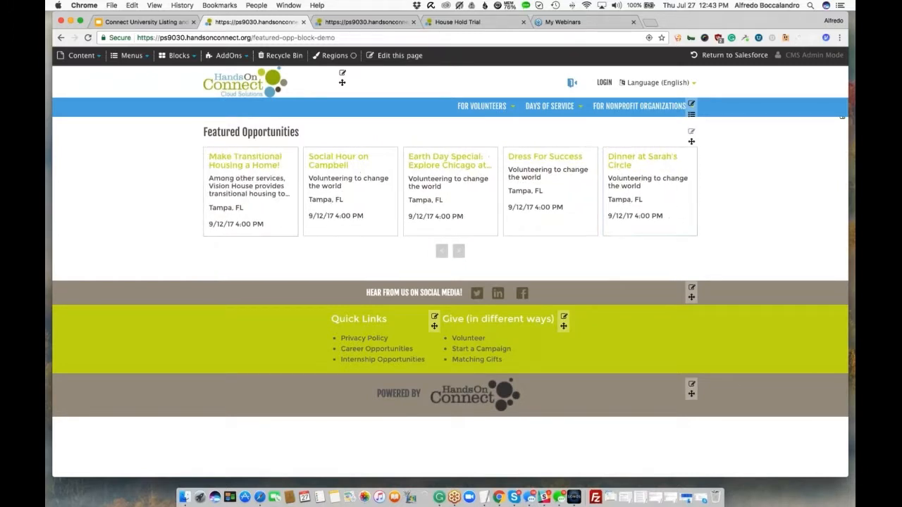
Step: Turn on the image display for the Featured Opportunities slider and save the settings
{"action": "left_click", "coordinate": [691, 134]}
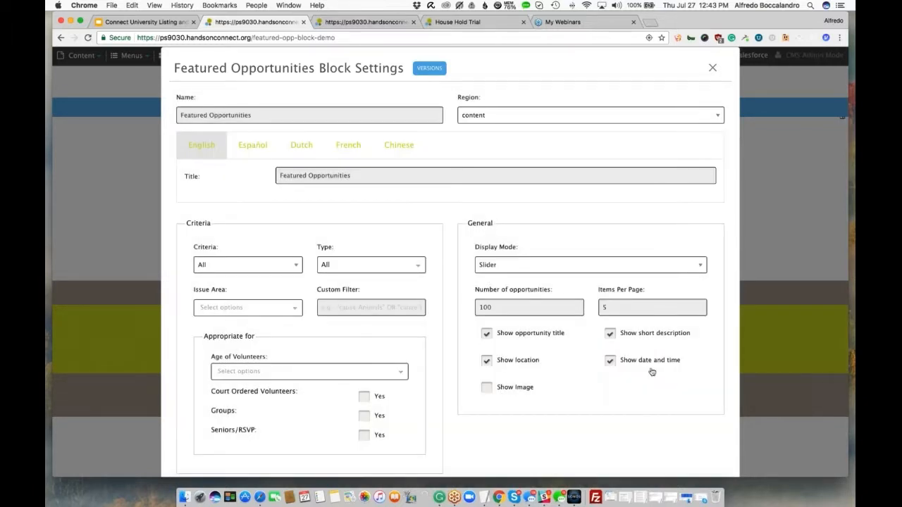
{"action": "scroll", "coordinate": [451, 282], "scroll_direction": "down", "scroll_amount": 2}
{"action": "left_click", "coordinate": [486, 342]}
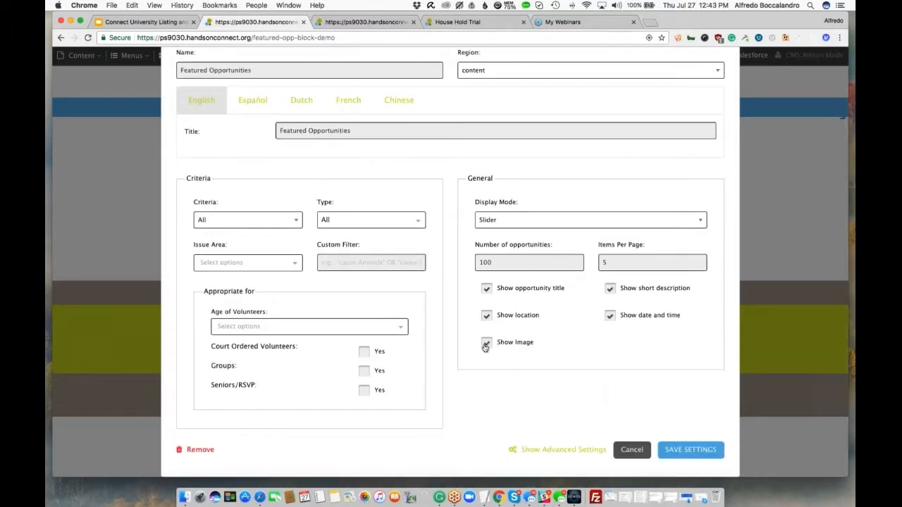
{"action": "left_click", "coordinate": [696, 451]}
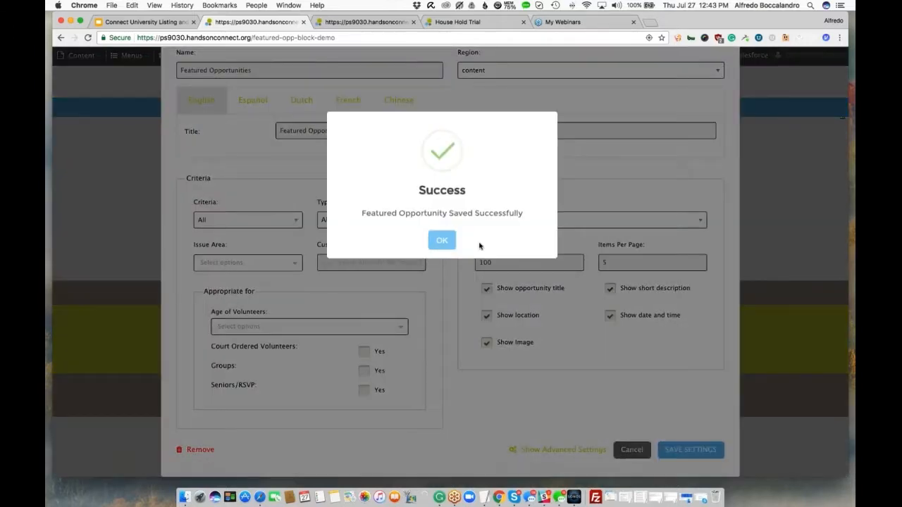
{"action": "left_click", "coordinate": [436, 240]}
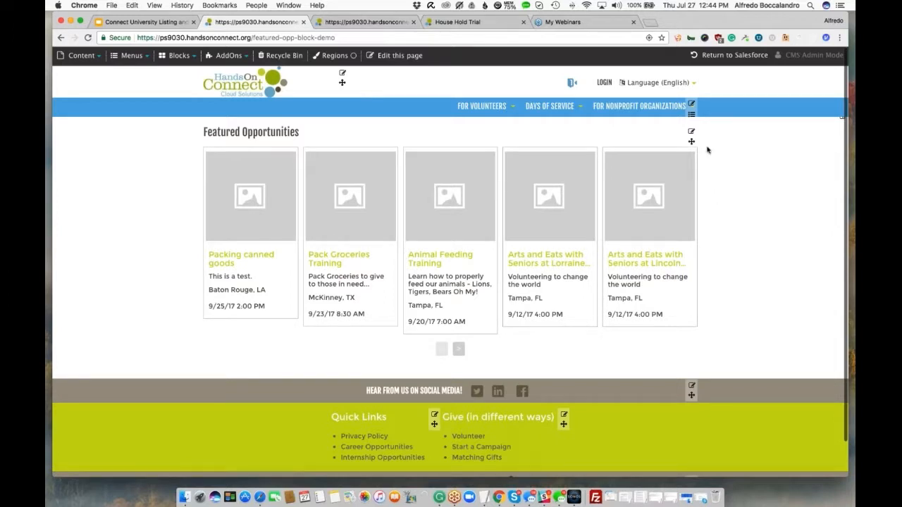
Step: Review the Featured Opportunities block's slider settings and close them without saving
{"action": "left_click", "coordinate": [691, 132]}
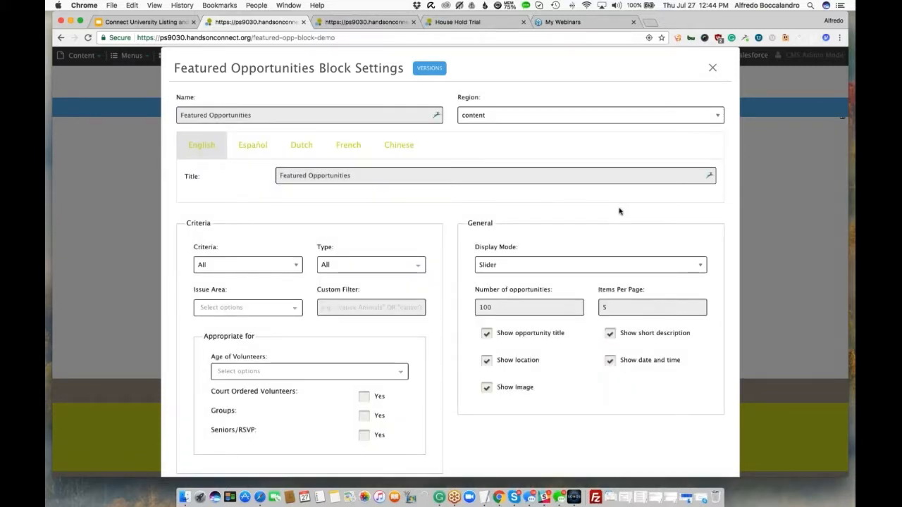
{"action": "scroll", "coordinate": [537, 239], "scroll_direction": "down", "scroll_amount": 2}
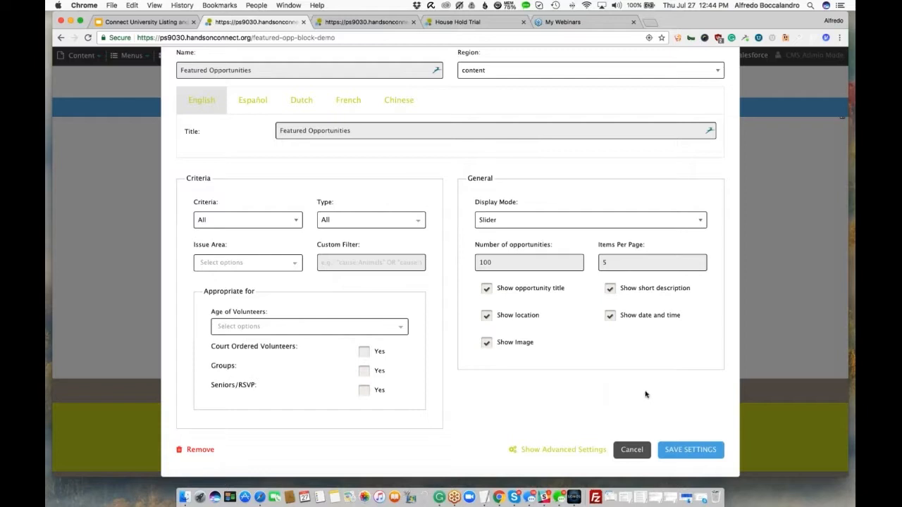
{"action": "left_click", "coordinate": [636, 450]}
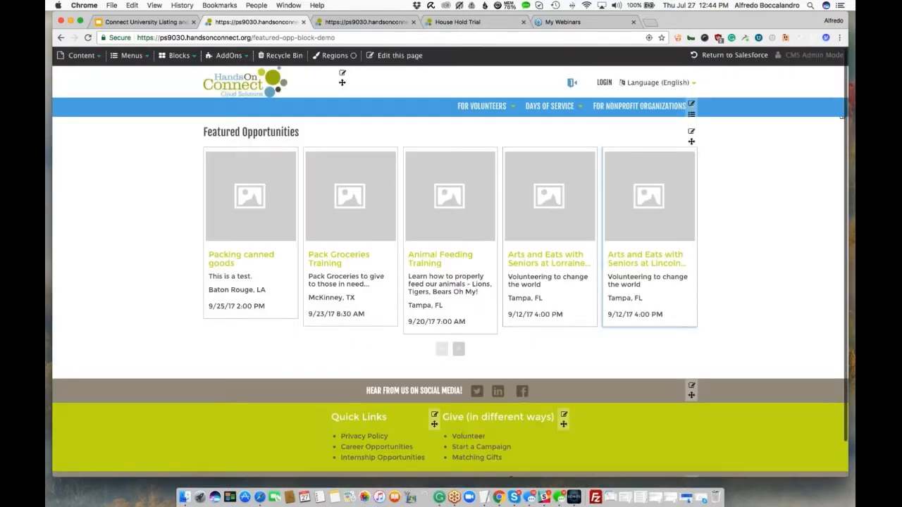
Step: Switch to the Google Slides presentation and present the Listing Block slide in full screen
{"action": "left_click", "coordinate": [148, 21]}
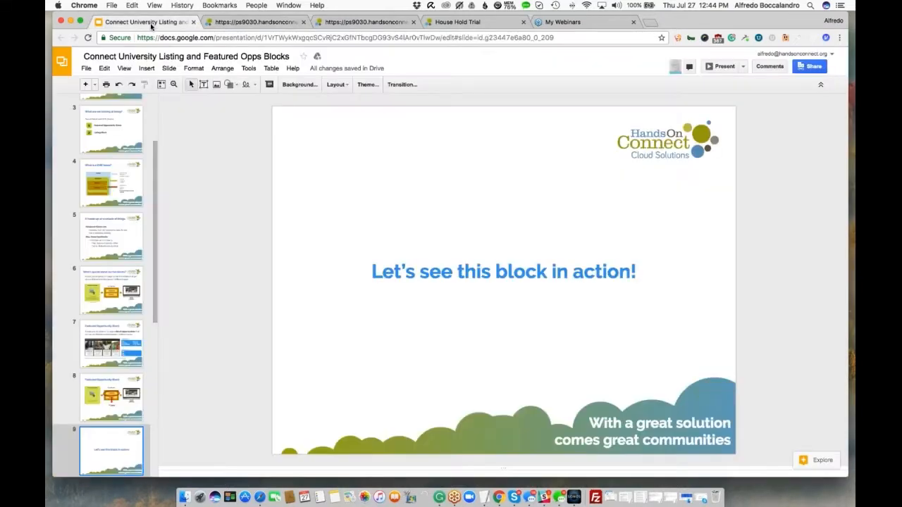
{"action": "left_click", "coordinate": [726, 71]}
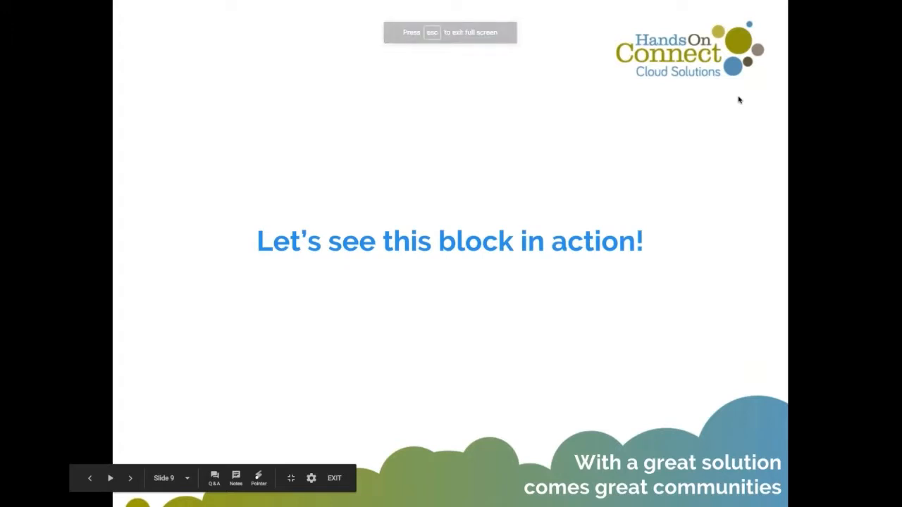
{"action": "key", "text": "Right"}
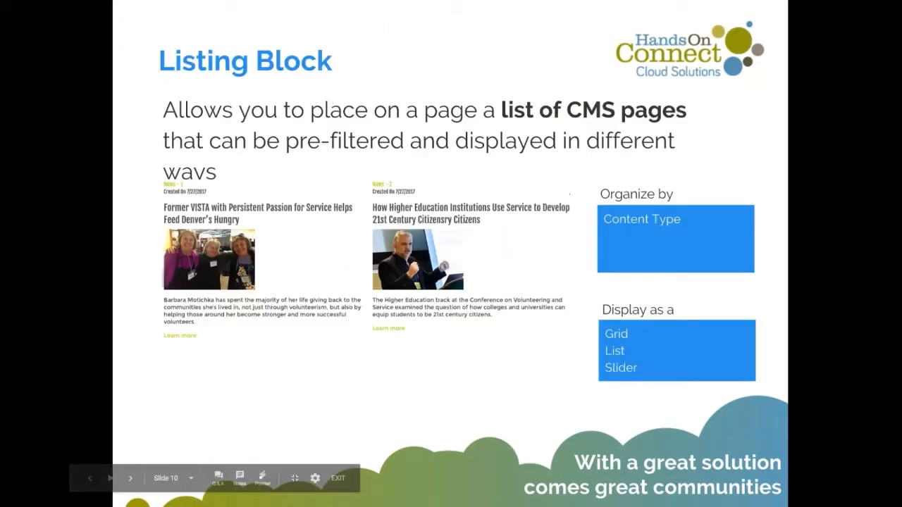
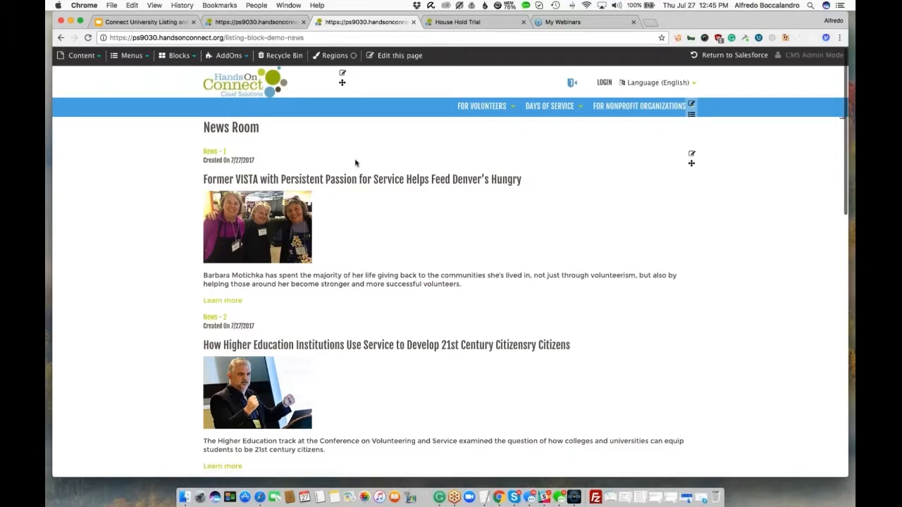
Step: Examine the News Room listing and the content type options in its listing block settings, closing the settings without saving
{"action": "scroll", "coordinate": [293, 298], "scroll_direction": "down", "scroll_amount": 1}
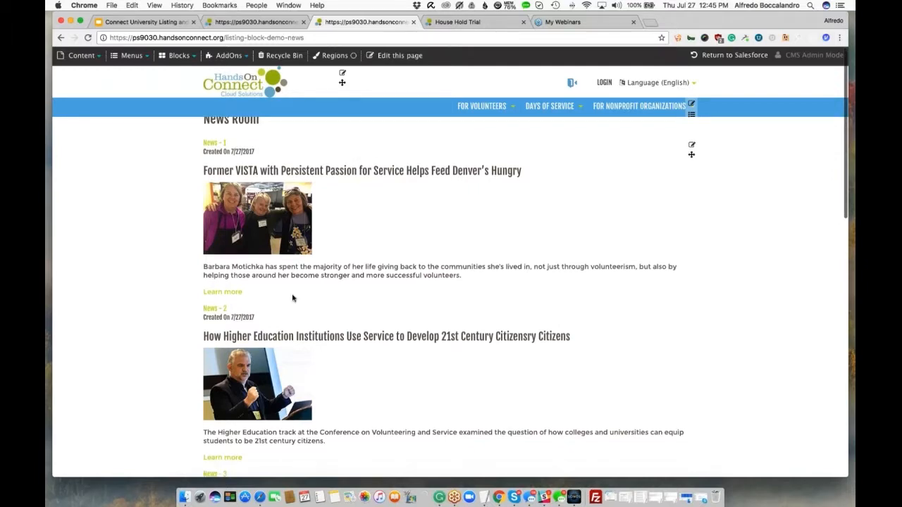
{"action": "scroll", "coordinate": [293, 298], "scroll_direction": "down", "scroll_amount": 3}
{"action": "scroll", "coordinate": [346, 275], "scroll_direction": "up", "scroll_amount": 4}
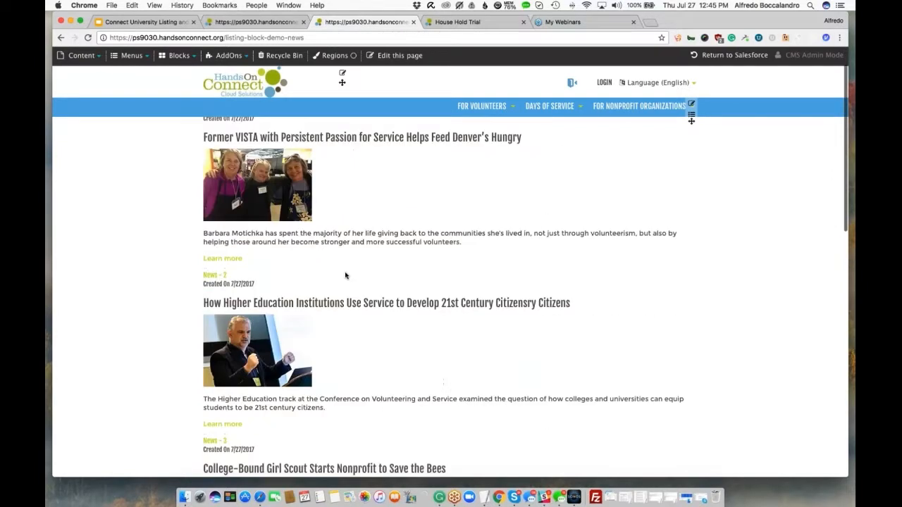
{"action": "left_click", "coordinate": [691, 156]}
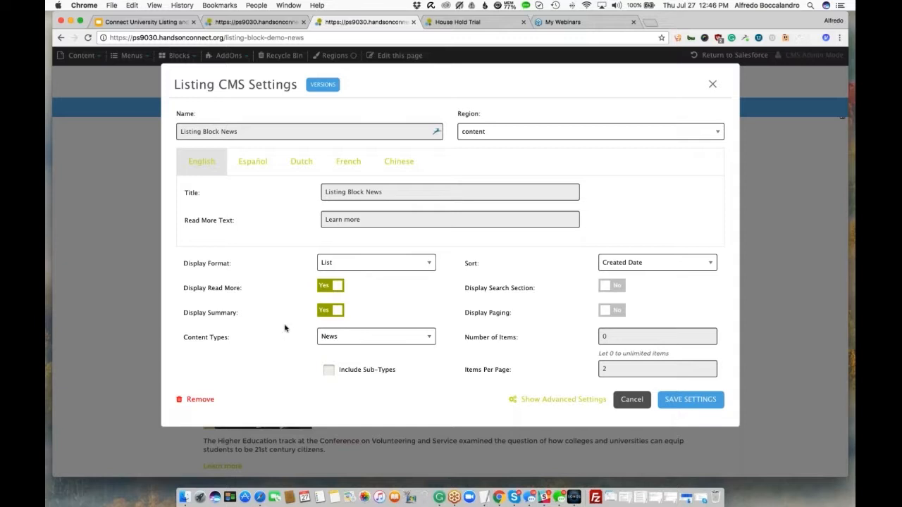
{"action": "left_click", "coordinate": [360, 341]}
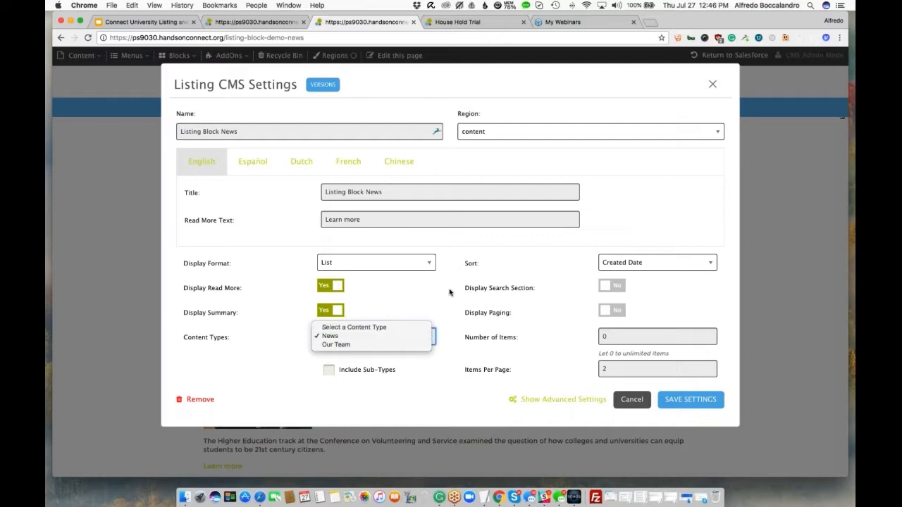
{"action": "left_click", "coordinate": [425, 294]}
{"action": "left_click", "coordinate": [632, 398]}
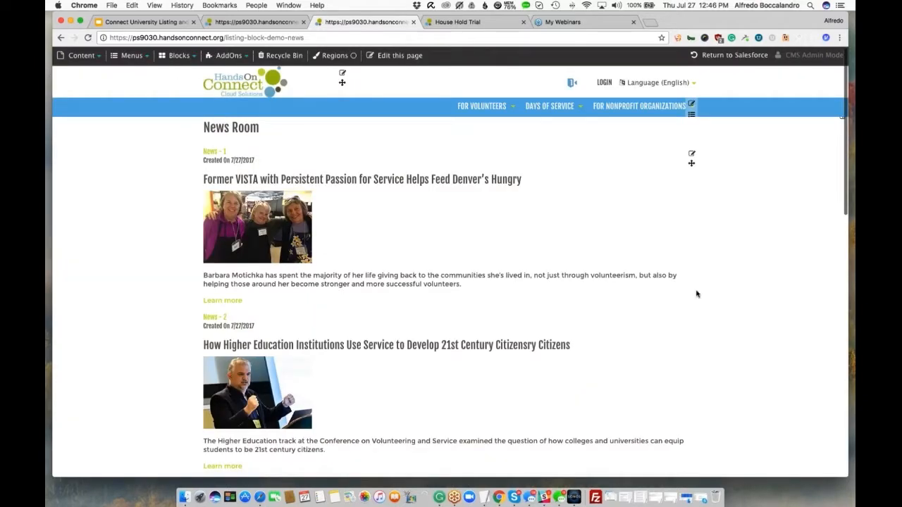
Step: Examine the News content type's settings and its parent content type options, closing them without saving
{"action": "left_click", "coordinate": [102, 58]}
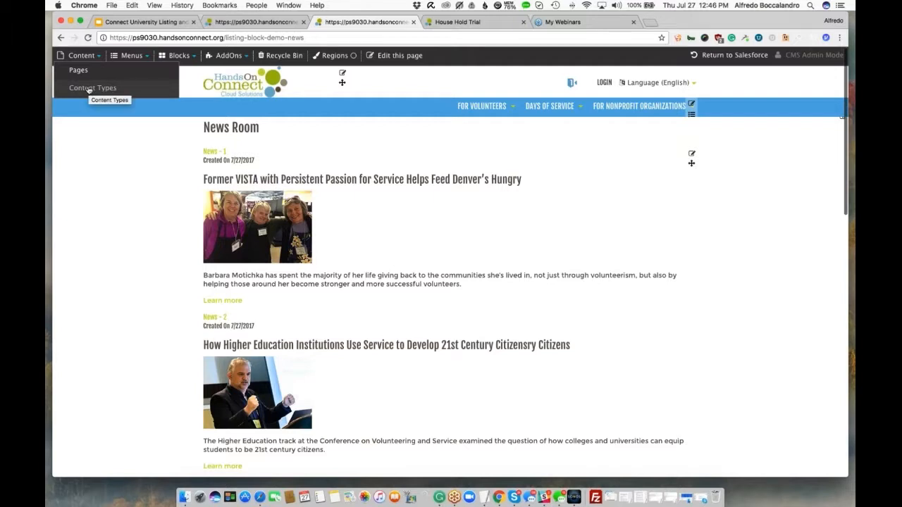
{"action": "left_click", "coordinate": [90, 88]}
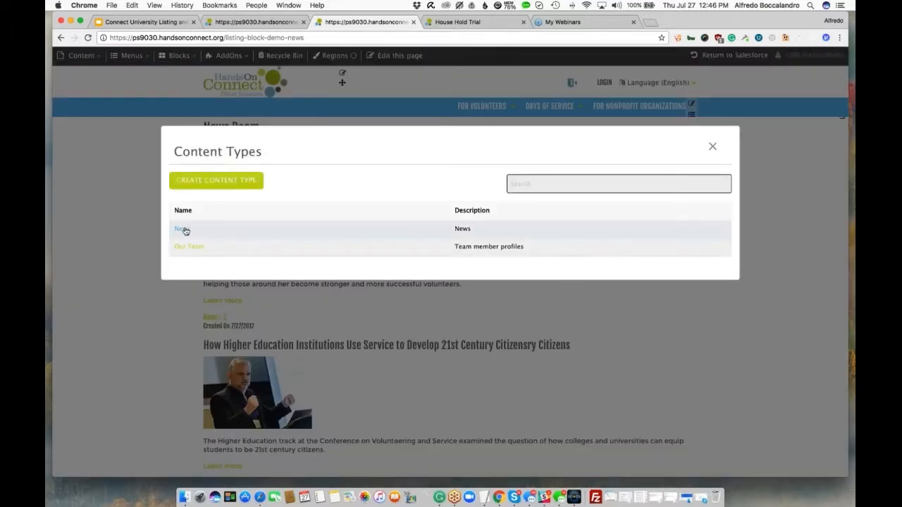
{"action": "left_click", "coordinate": [182, 230]}
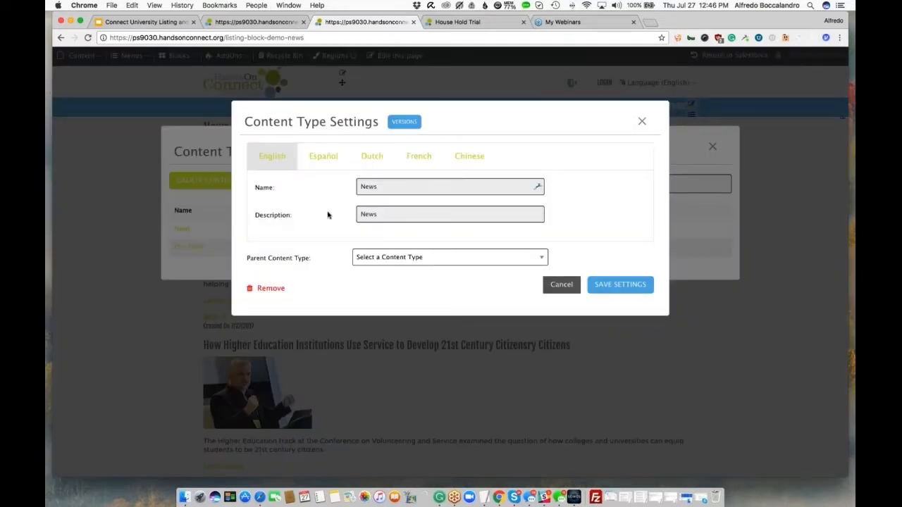
{"action": "left_click", "coordinate": [474, 258]}
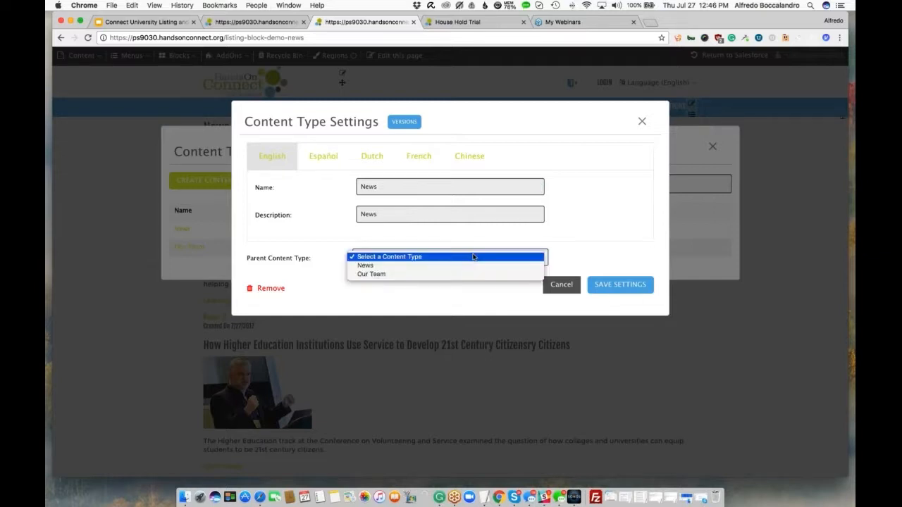
{"action": "left_click", "coordinate": [582, 240]}
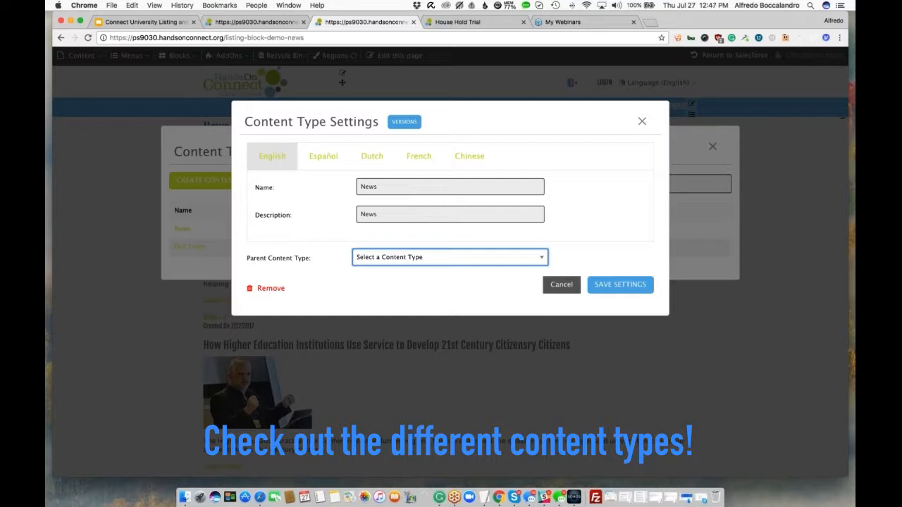
{"action": "left_click", "coordinate": [567, 285]}
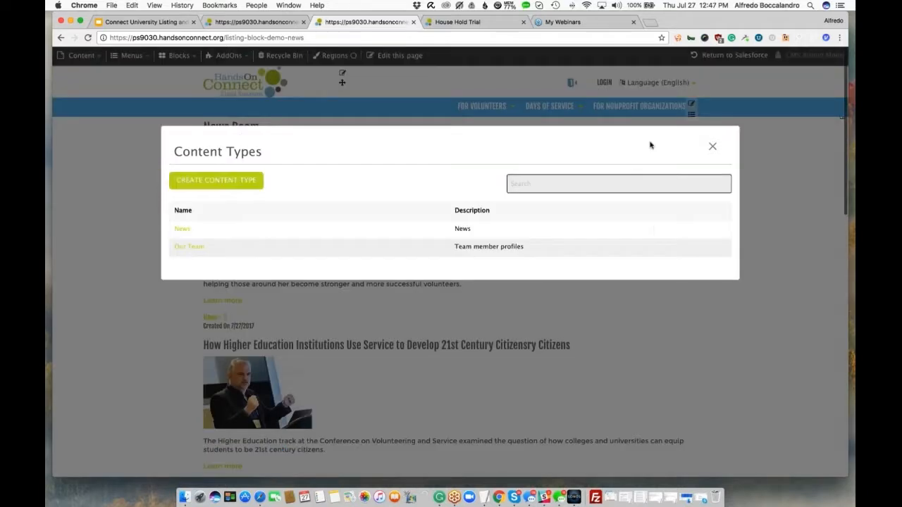
Step: Close the content types list, search the site's pages for "News", and open the News - 5 page's settings
{"action": "left_click", "coordinate": [713, 145]}
{"action": "left_click", "coordinate": [79, 70]}
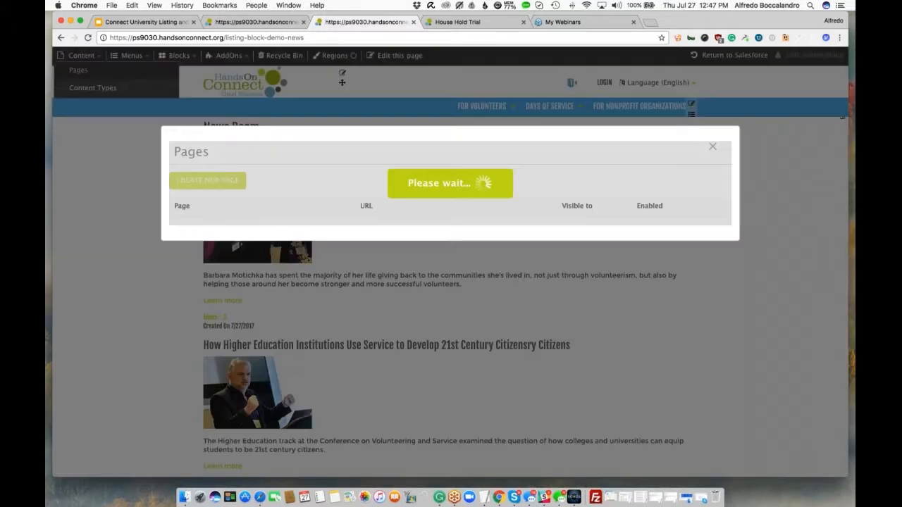
{"action": "left_click", "coordinate": [547, 180]}
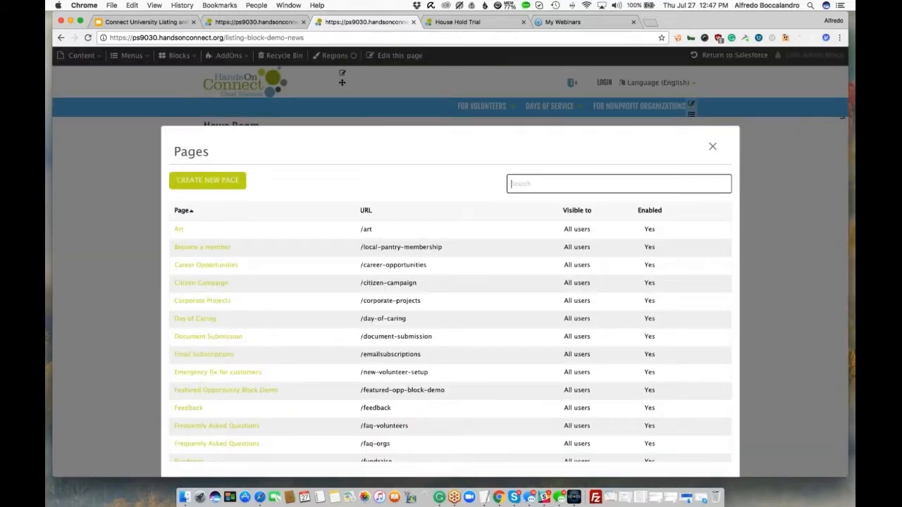
{"action": "type", "text": "News"}
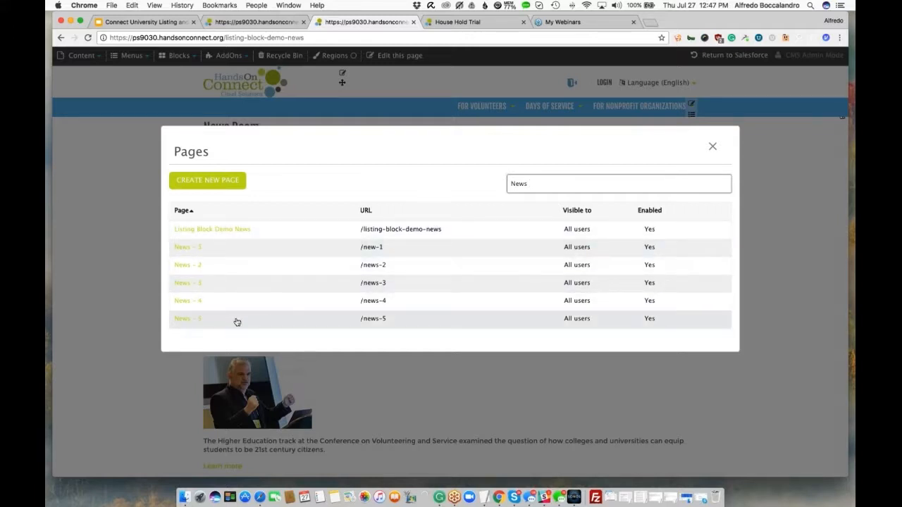
{"action": "left_click", "coordinate": [184, 320]}
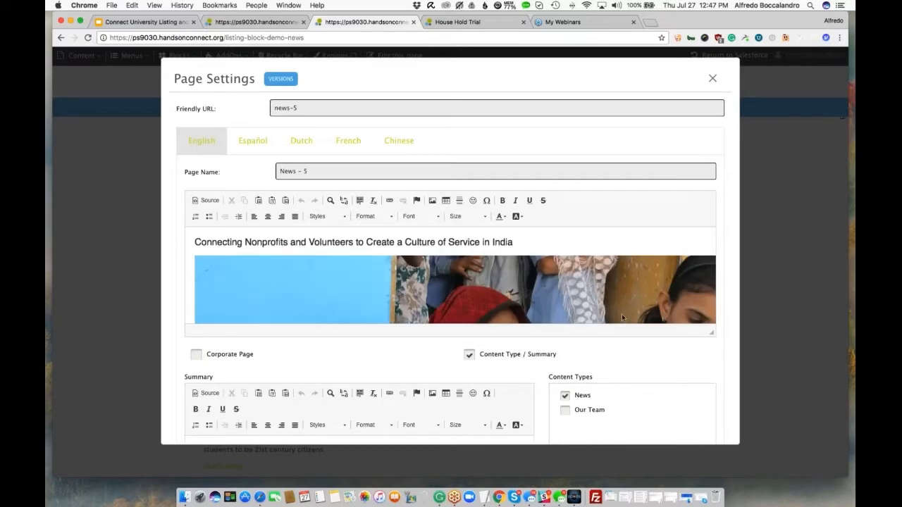
Step: Examine the News - 5 page's full body content, enlarging the body editor for reading and shrinking it back
{"action": "scroll", "coordinate": [621, 314], "scroll_direction": "down", "scroll_amount": 2}
{"action": "scroll", "coordinate": [622, 318], "scroll_direction": "down", "scroll_amount": 3}
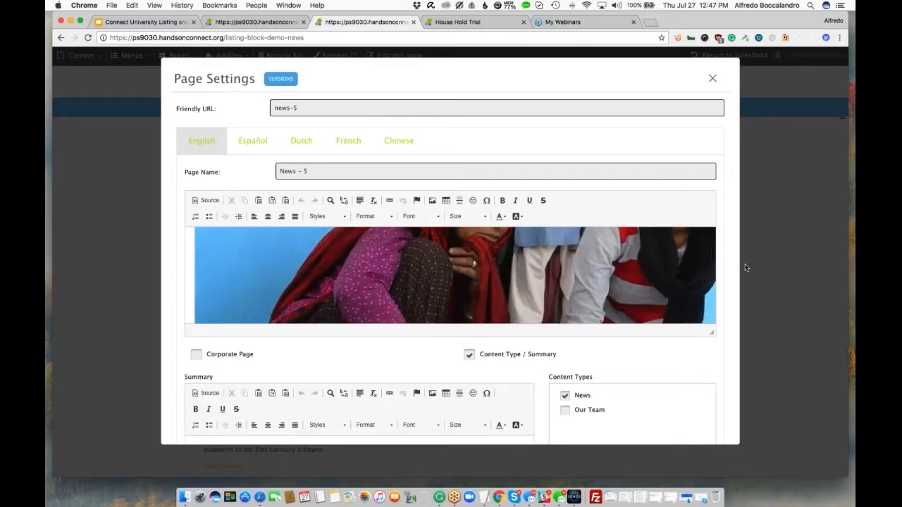
{"action": "scroll", "coordinate": [657, 265], "scroll_direction": "up", "scroll_amount": 5}
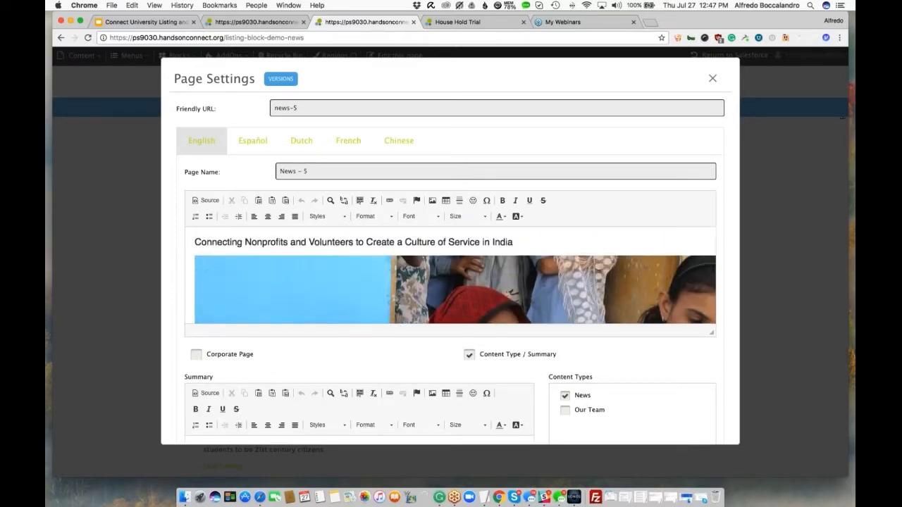
{"action": "left_click_drag", "start_coordinate": [712, 331], "coordinate": [715, 434]}
{"action": "left_click", "coordinate": [288, 242]}
{"action": "scroll", "coordinate": [366, 239], "scroll_direction": "down", "scroll_amount": 5}
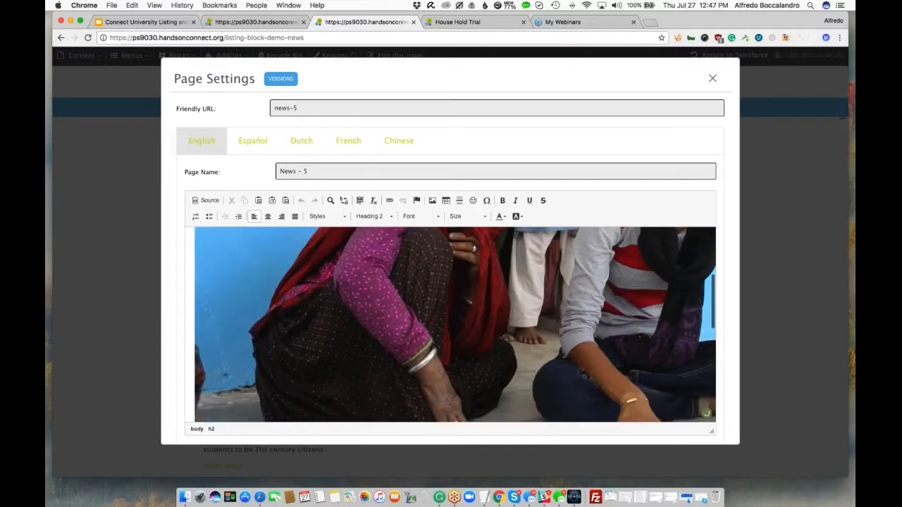
{"action": "scroll", "coordinate": [706, 413], "scroll_direction": "down", "scroll_amount": 10}
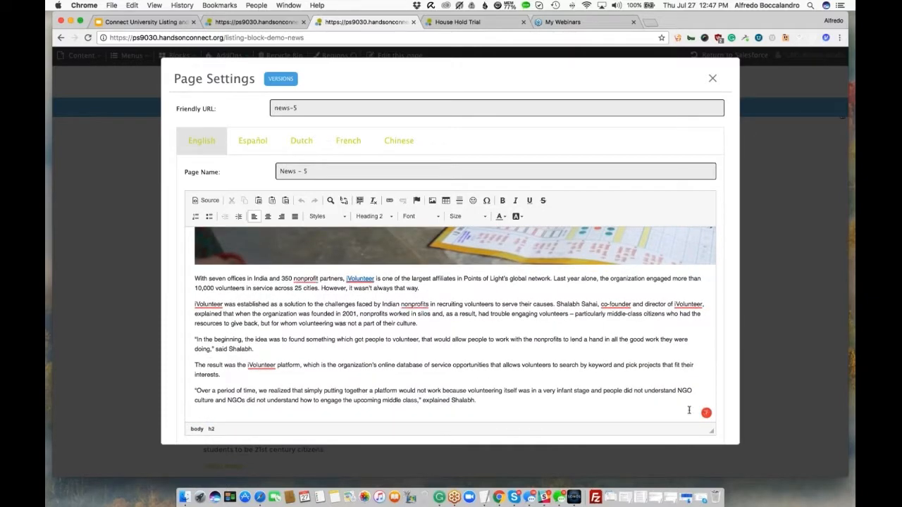
{"action": "left_click_drag", "start_coordinate": [712, 428], "coordinate": [712, 329]}
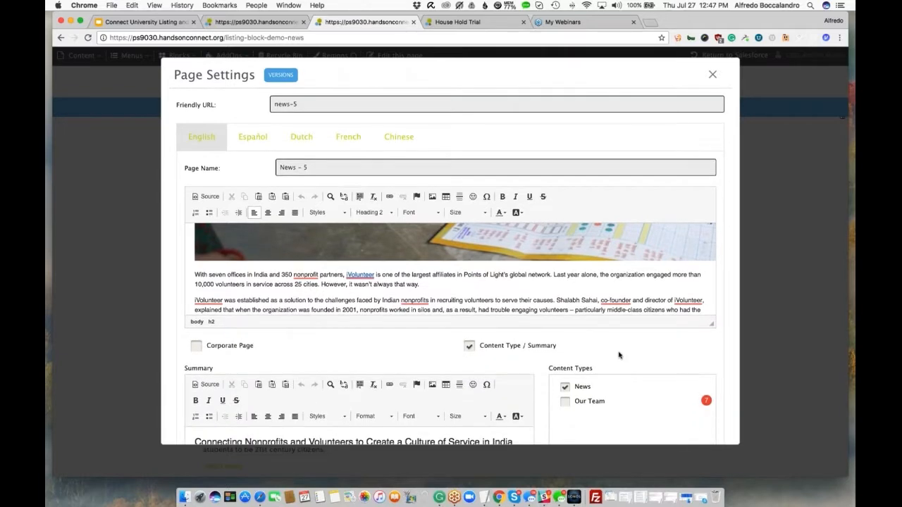
Step: Turn the News - 5 page's Content Type / Summary option off and back on, and examine its summary text and News content type
{"action": "scroll", "coordinate": [606, 338], "scroll_direction": "down", "scroll_amount": 4}
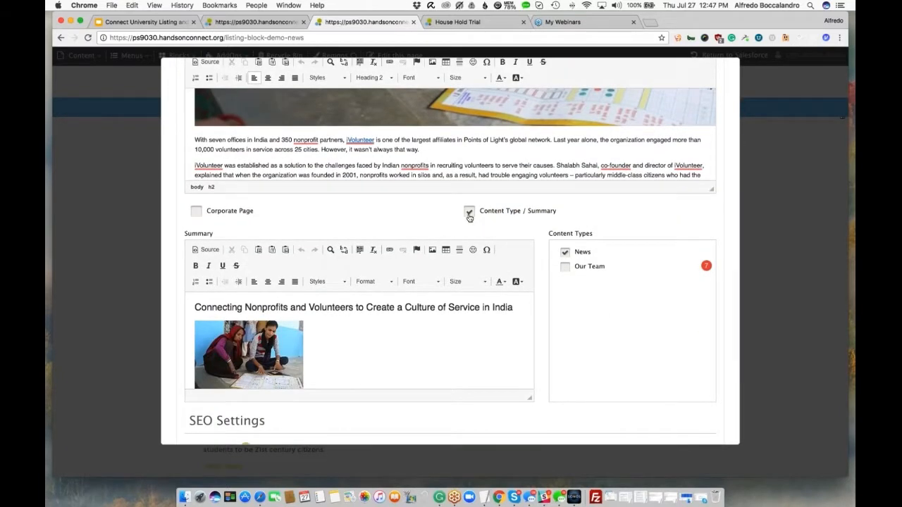
{"action": "left_click", "coordinate": [469, 212]}
{"action": "left_click", "coordinate": [468, 275]}
{"action": "left_click", "coordinate": [565, 253]}
{"action": "left_click", "coordinate": [364, 336]}
{"action": "type", "text": "With seven offices in India and 350 nonprofit partners, iVolunteer is one of the largest affiliates in Points of Light's global network. Last year alone, the organization engaged more than 10,000 volunteers in service across 25 cities."}
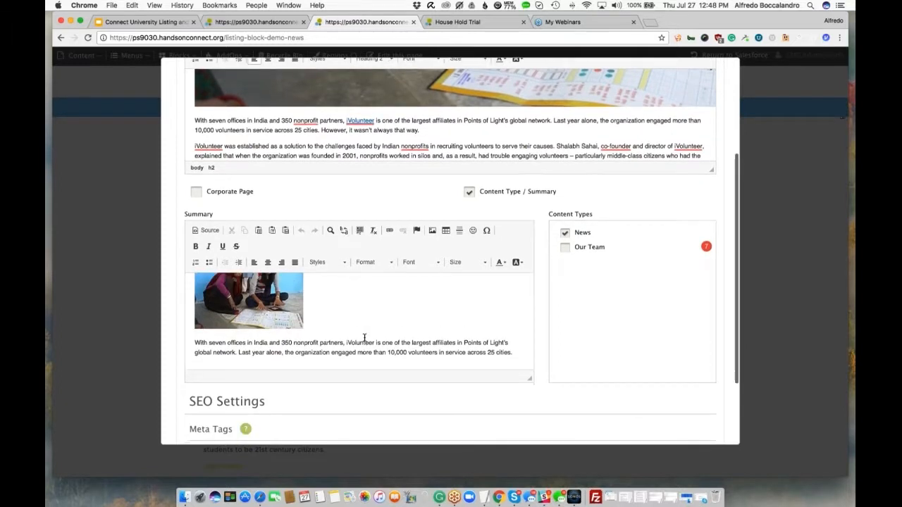
Step: Compare the News - 5 page's body with its summary, and close the page settings and pages list without saving
{"action": "scroll", "coordinate": [364, 336], "scroll_direction": "up", "scroll_amount": 3}
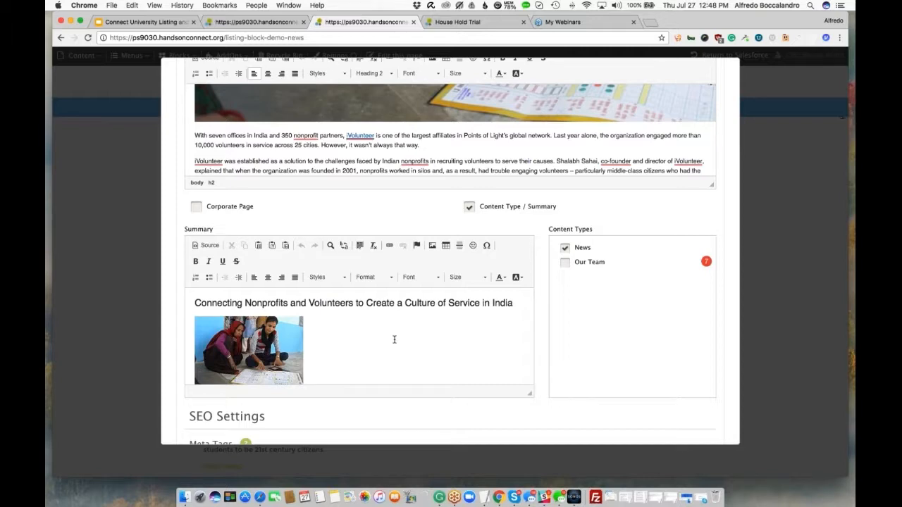
{"action": "scroll", "coordinate": [394, 340], "scroll_direction": "up", "scroll_amount": 1}
{"action": "scroll", "coordinate": [394, 339], "scroll_direction": "up", "scroll_amount": 4}
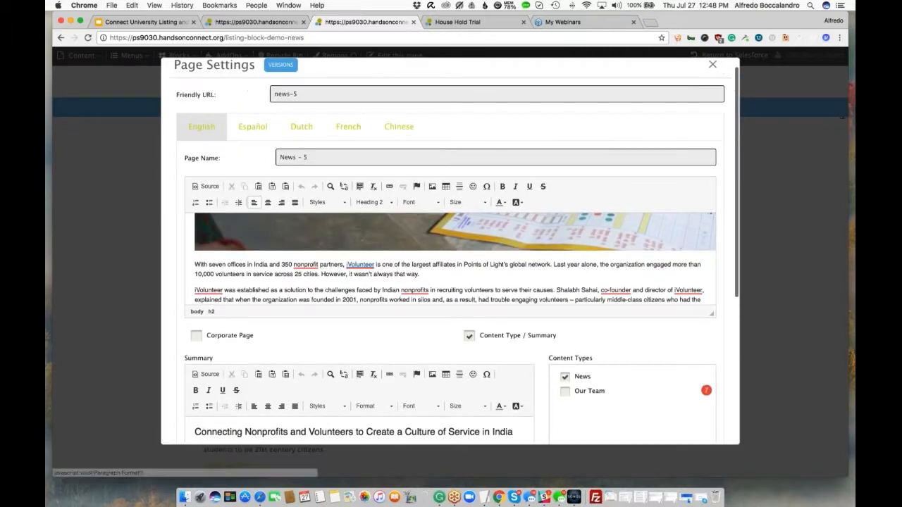
{"action": "scroll", "coordinate": [425, 265], "scroll_direction": "down", "scroll_amount": 8}
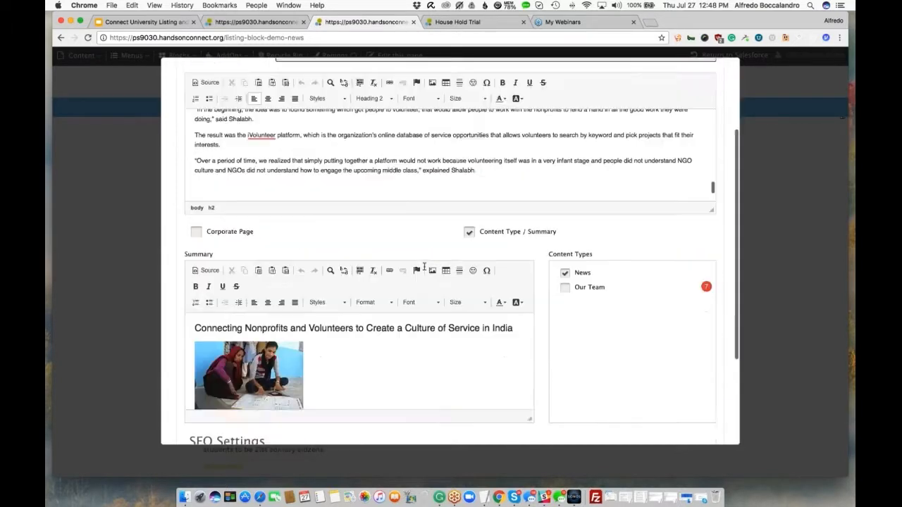
{"action": "scroll", "coordinate": [425, 282], "scroll_direction": "down", "scroll_amount": 4}
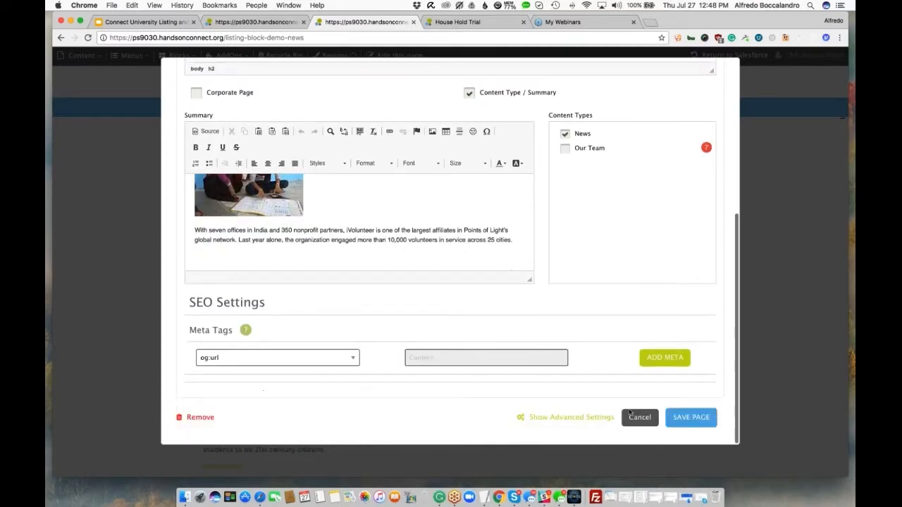
{"action": "left_click", "coordinate": [630, 418]}
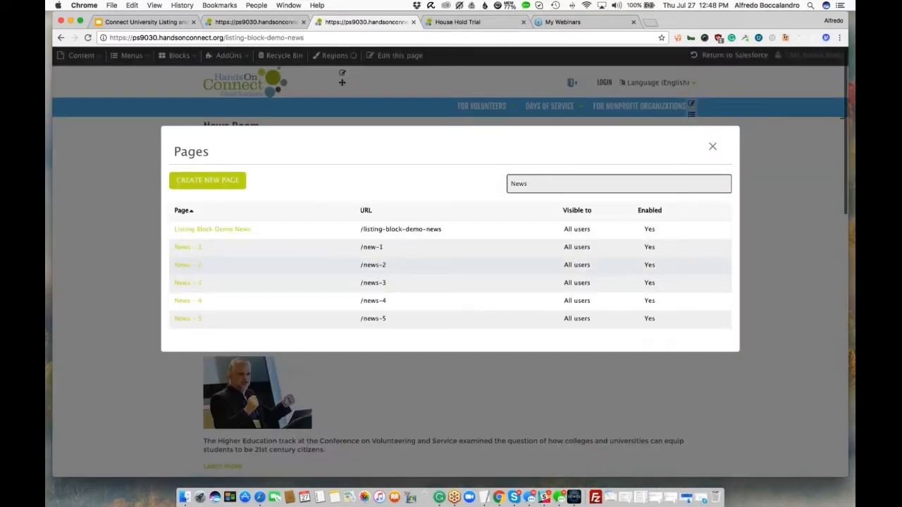
{"action": "left_click", "coordinate": [712, 147]}
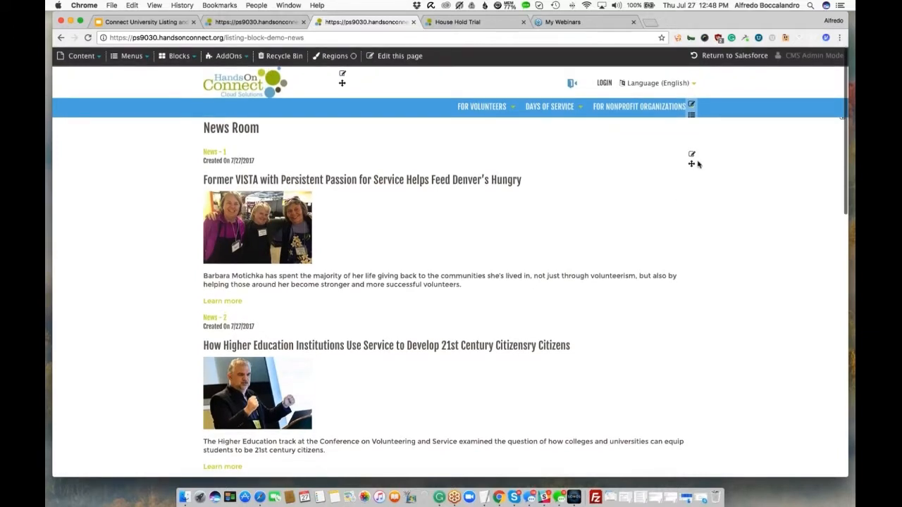
Step: Open the News Room listing block's settings and review its name, region options, title and read more text
{"action": "left_click", "coordinate": [691, 155]}
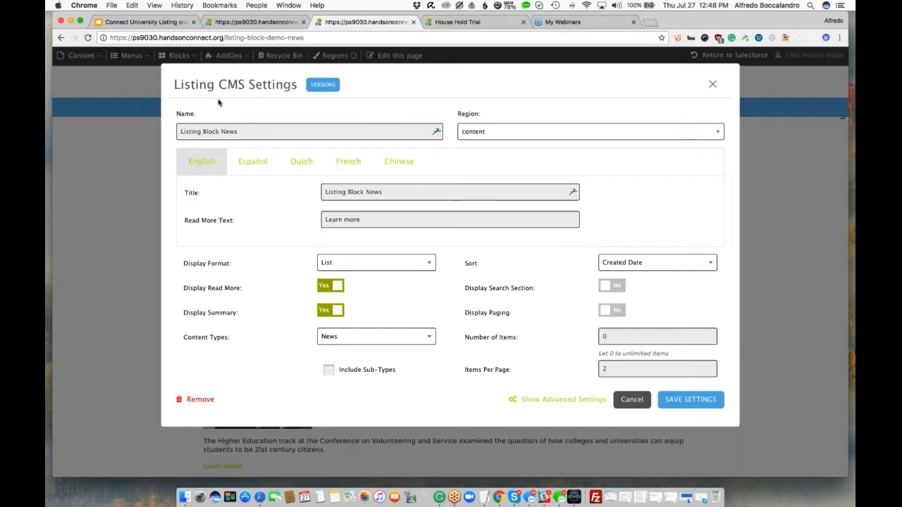
{"action": "left_click_drag", "start_coordinate": [244, 131], "coordinate": [172, 128]}
{"action": "left_click", "coordinate": [502, 131]}
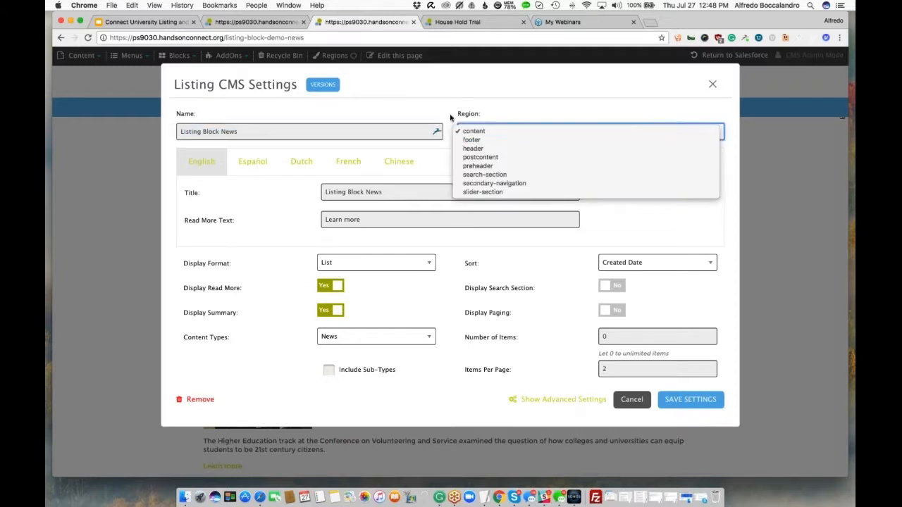
{"action": "left_click", "coordinate": [372, 113]}
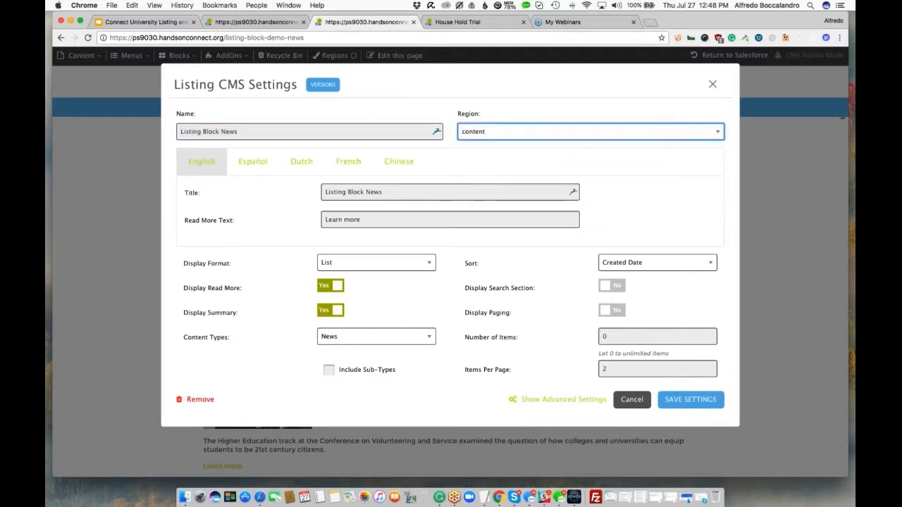
{"action": "left_click", "coordinate": [339, 193]}
{"action": "left_click_drag", "start_coordinate": [365, 220], "coordinate": [325, 219]}
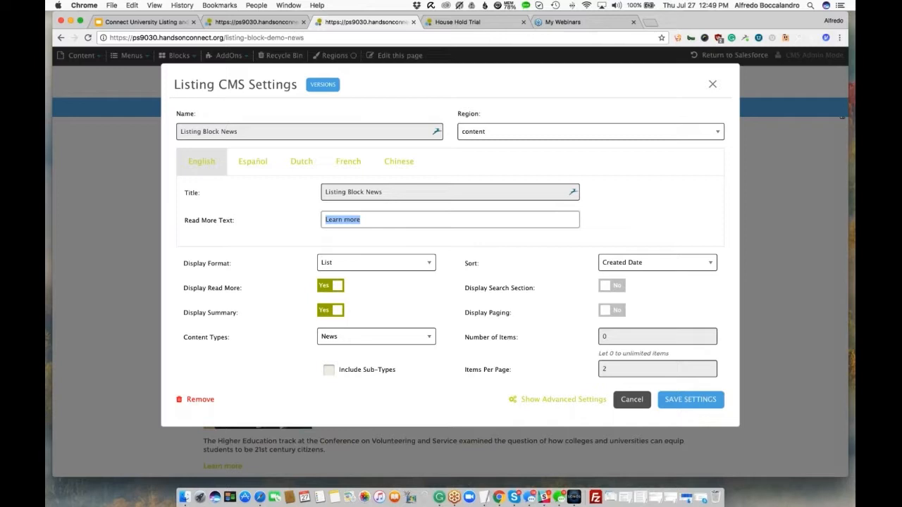
{"action": "left_click", "coordinate": [277, 229]}
Step: Review the listing block's display formats, and turn Display Read More and Display Summary off and back on
{"action": "left_click", "coordinate": [370, 263]}
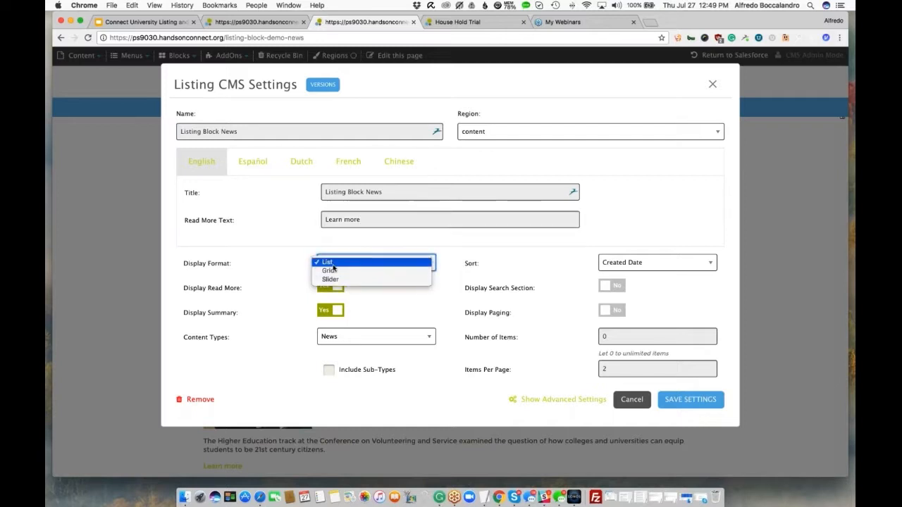
{"action": "left_click", "coordinate": [282, 283]}
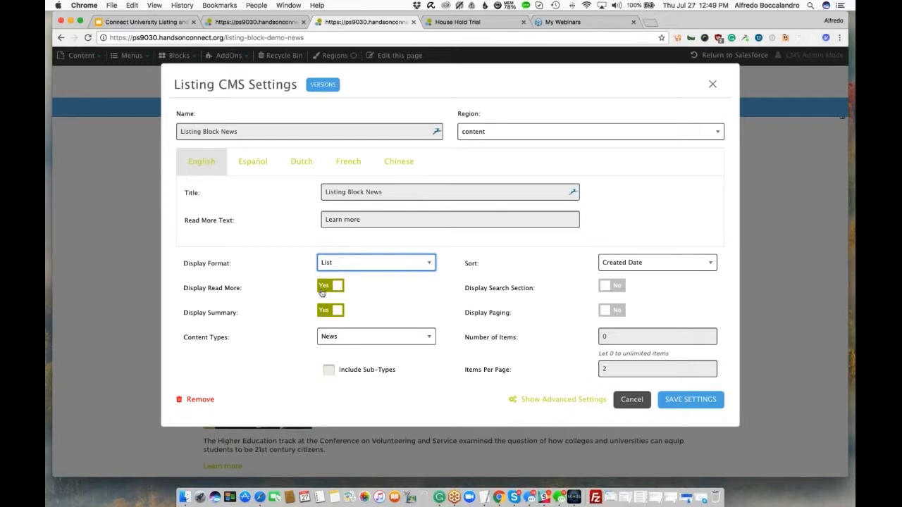
{"action": "left_click", "coordinate": [322, 291]}
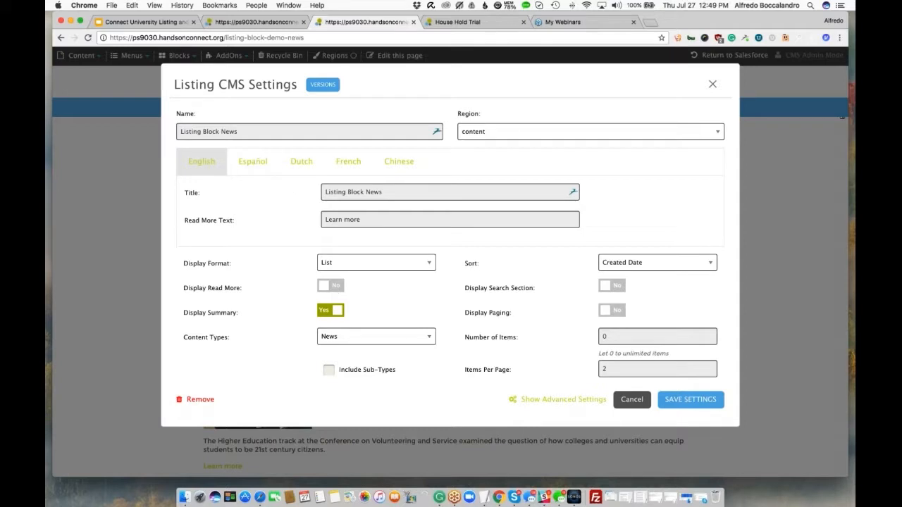
{"action": "left_click", "coordinate": [331, 285]}
{"action": "left_click", "coordinate": [330, 310]}
{"action": "left_click", "coordinate": [331, 314]}
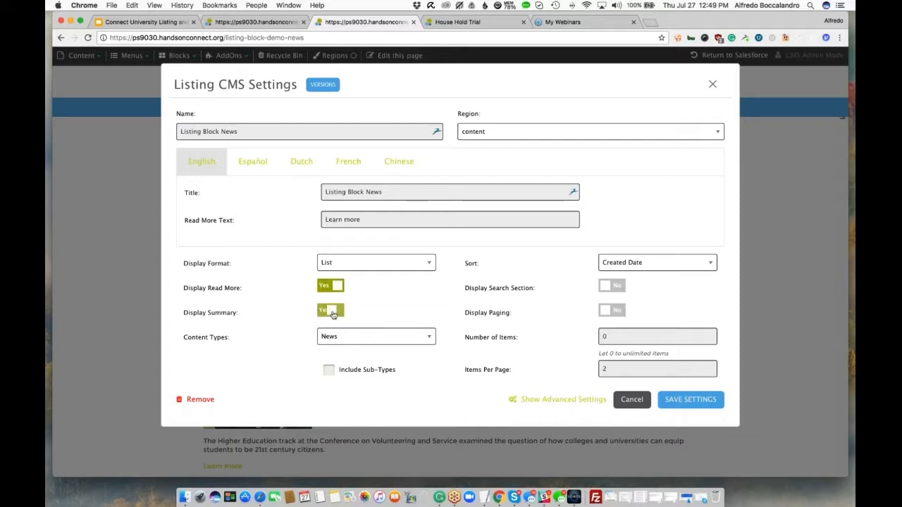
Step: Review the listing block's content type and sort order options, and close the settings without saving
{"action": "left_click", "coordinate": [377, 339]}
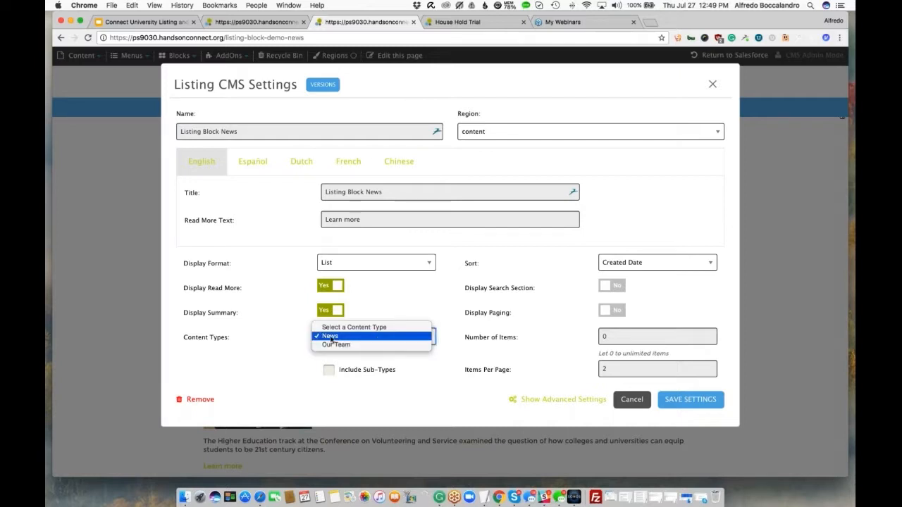
{"action": "left_click", "coordinate": [270, 320]}
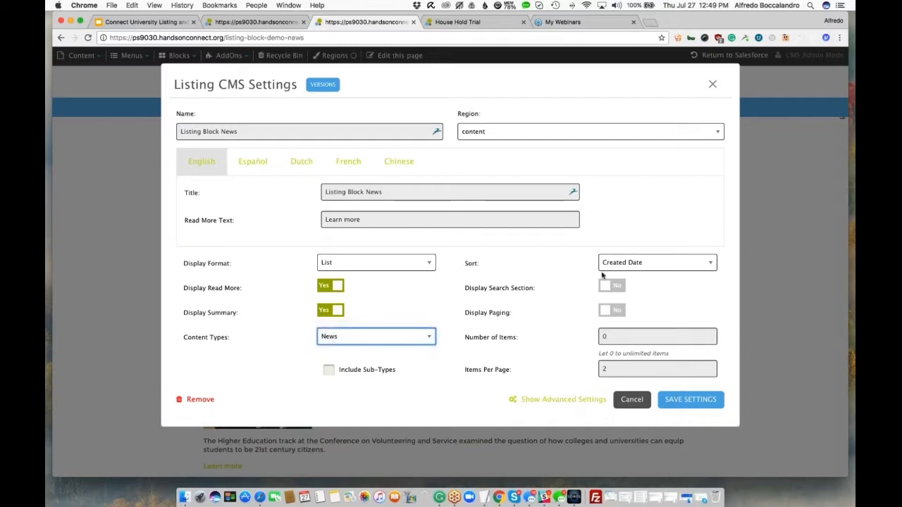
{"action": "left_click", "coordinate": [641, 263]}
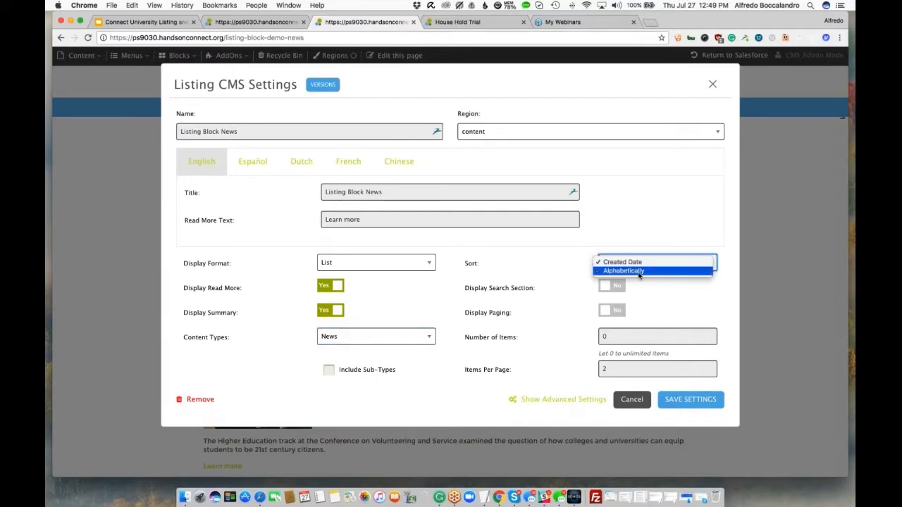
{"action": "left_click", "coordinate": [562, 281]}
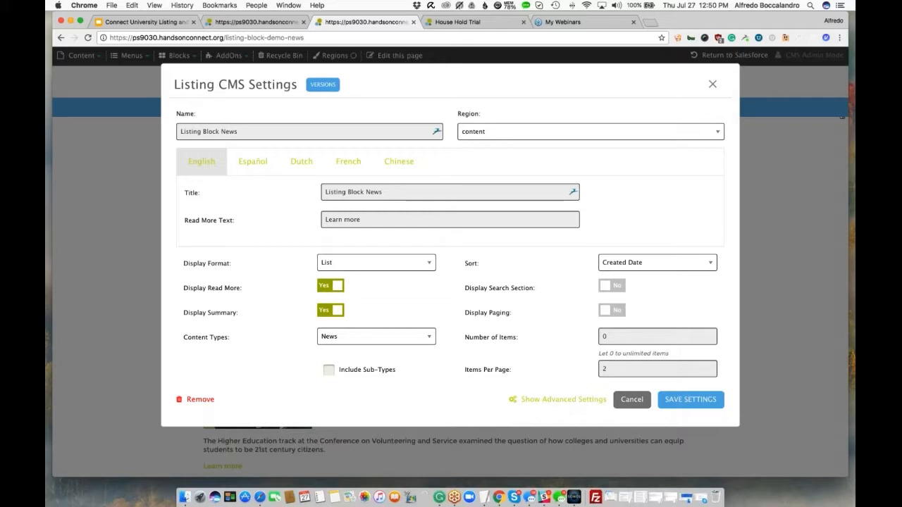
{"action": "left_click", "coordinate": [632, 399]}
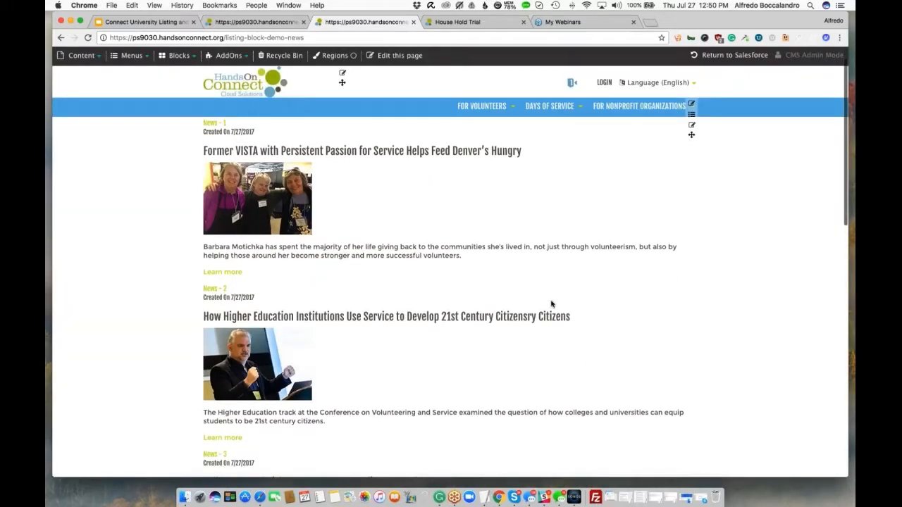
Step: Examine the News Room page's list of articles from News - 1 to News - 5
{"action": "scroll", "coordinate": [551, 304], "scroll_direction": "up", "scroll_amount": 2}
{"action": "scroll", "coordinate": [551, 303], "scroll_direction": "down", "scroll_amount": 4}
{"action": "scroll", "coordinate": [551, 304], "scroll_direction": "down", "scroll_amount": 10}
{"action": "scroll", "coordinate": [549, 308], "scroll_direction": "up", "scroll_amount": 8}
{"action": "scroll", "coordinate": [551, 307], "scroll_direction": "up", "scroll_amount": 5}
{"action": "scroll", "coordinate": [430, 241], "scroll_direction": "down", "scroll_amount": 1}
{"action": "scroll", "coordinate": [430, 241], "scroll_direction": "up", "scroll_amount": 1}
{"action": "scroll", "coordinate": [428, 244], "scroll_direction": "down", "scroll_amount": 2}
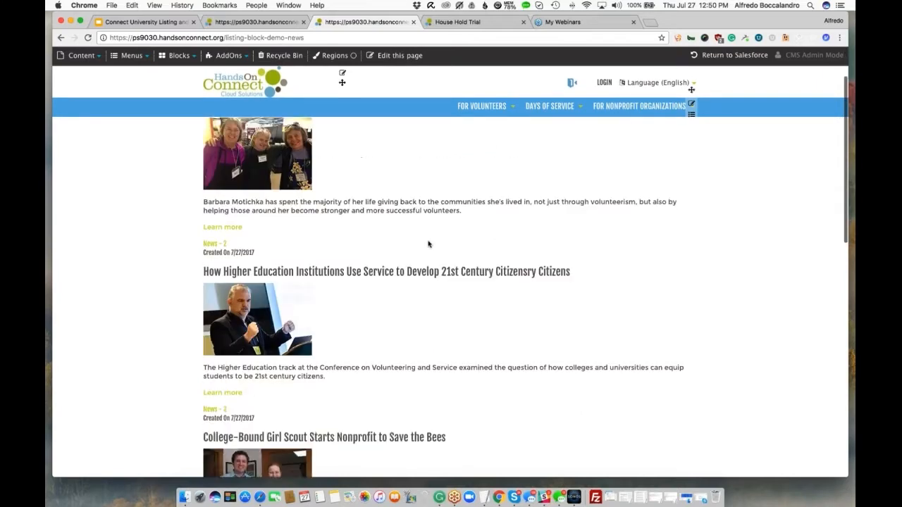
{"action": "scroll", "coordinate": [428, 244], "scroll_direction": "down", "scroll_amount": 5}
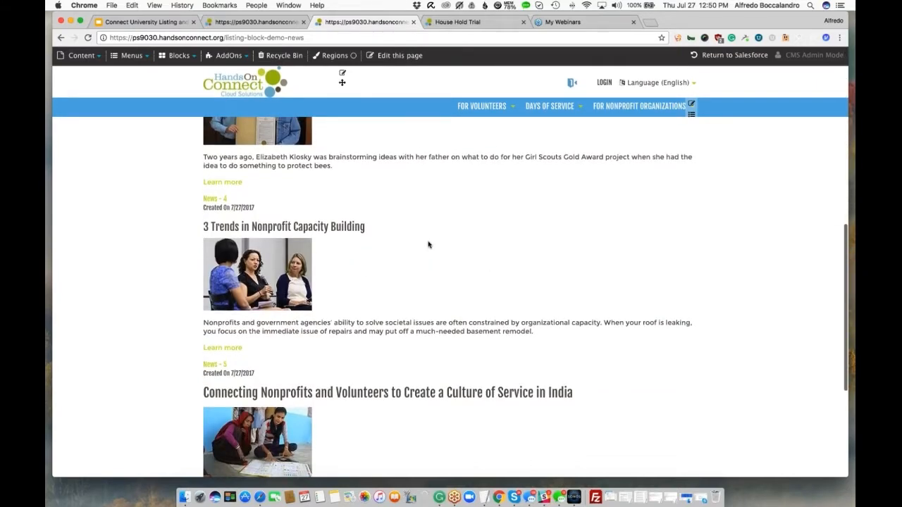
{"action": "scroll", "coordinate": [428, 244], "scroll_direction": "up", "scroll_amount": 7}
{"action": "scroll", "coordinate": [427, 244], "scroll_direction": "down", "scroll_amount": 8}
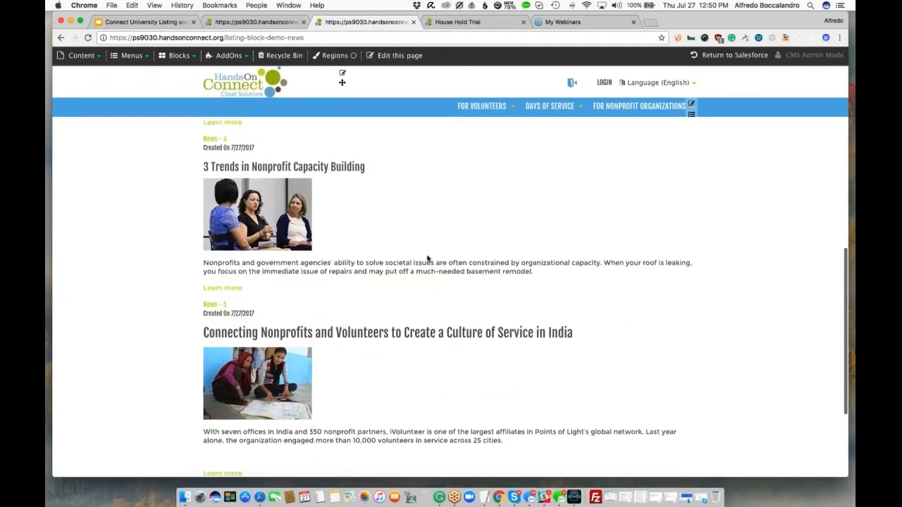
{"action": "scroll", "coordinate": [426, 259], "scroll_direction": "up", "scroll_amount": 1}
{"action": "scroll", "coordinate": [425, 383], "scroll_direction": "up", "scroll_amount": 7}
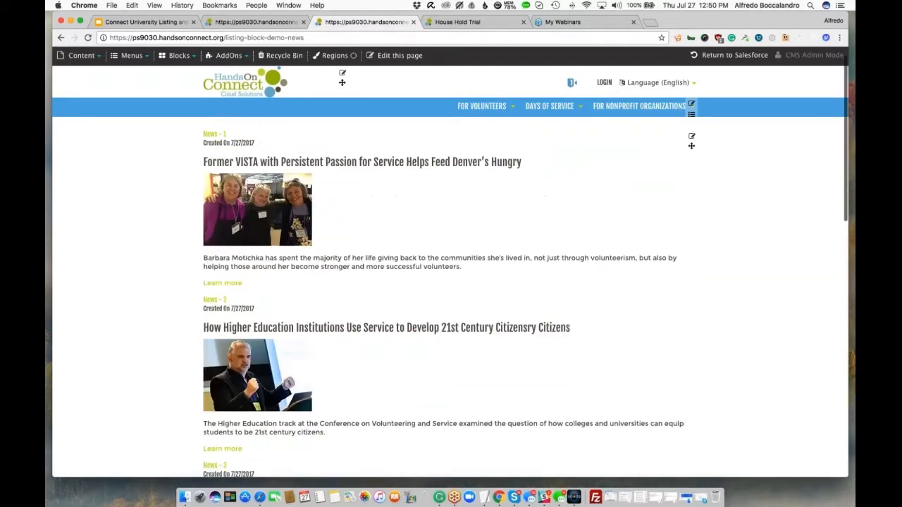
Step: Open the News Room listing block's settings and set Number of Items to 0 and Items Per Page to 2
{"action": "left_click", "coordinate": [692, 156]}
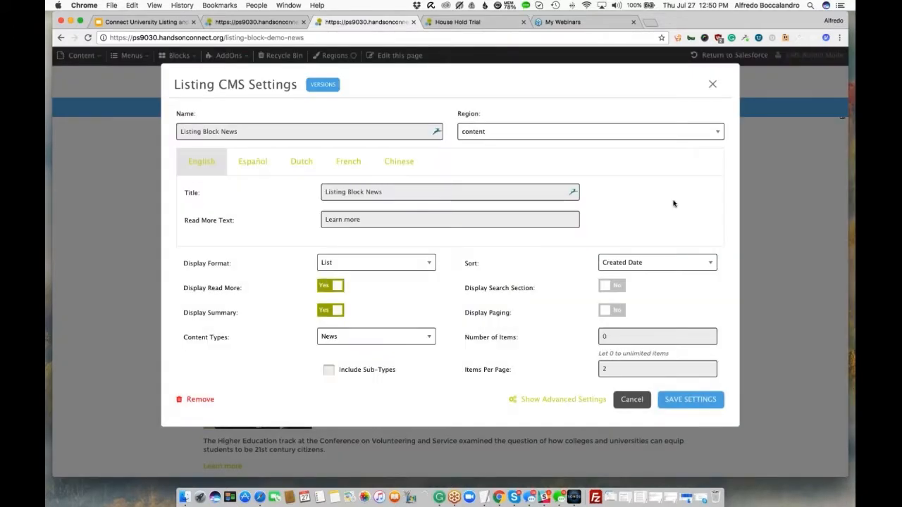
{"action": "left_click", "coordinate": [601, 337]}
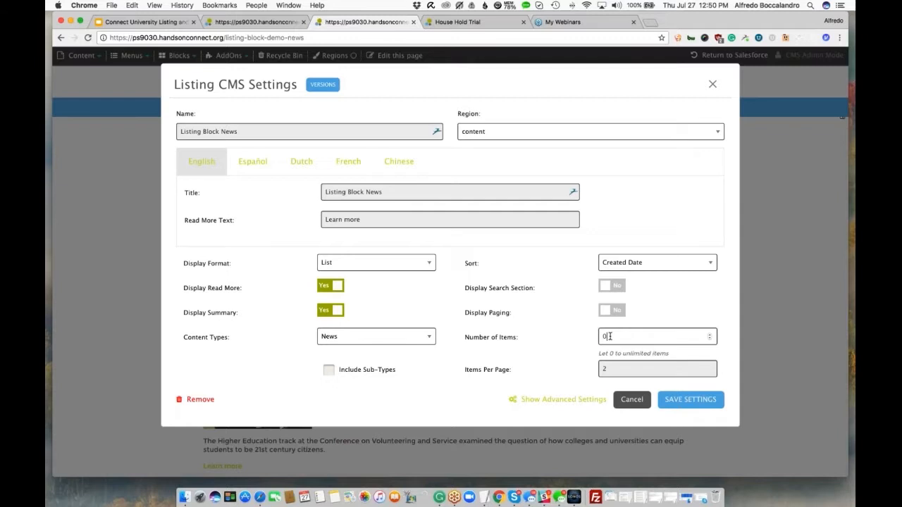
{"action": "key", "text": "BackSpace"}
{"action": "type", "text": "2"}
{"action": "key", "text": "BackSpace"}
{"action": "type", "text": "0"}
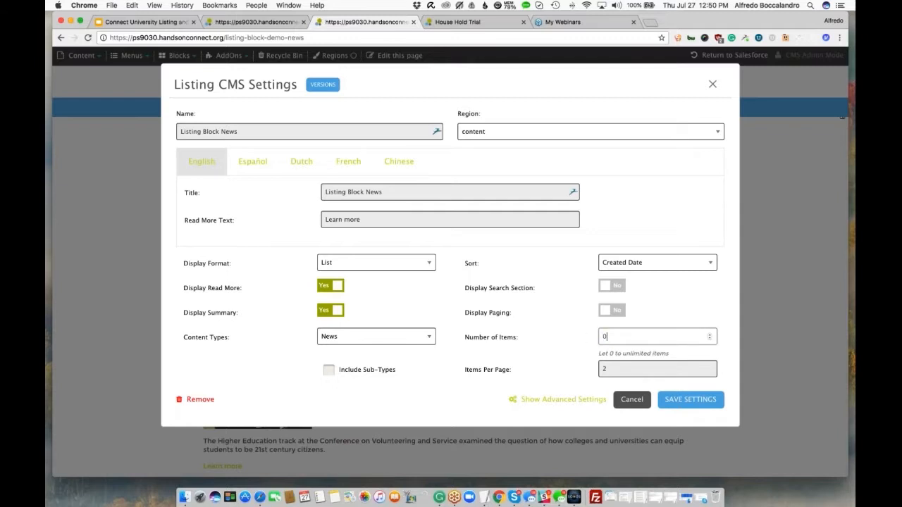
{"action": "left_click", "coordinate": [537, 372]}
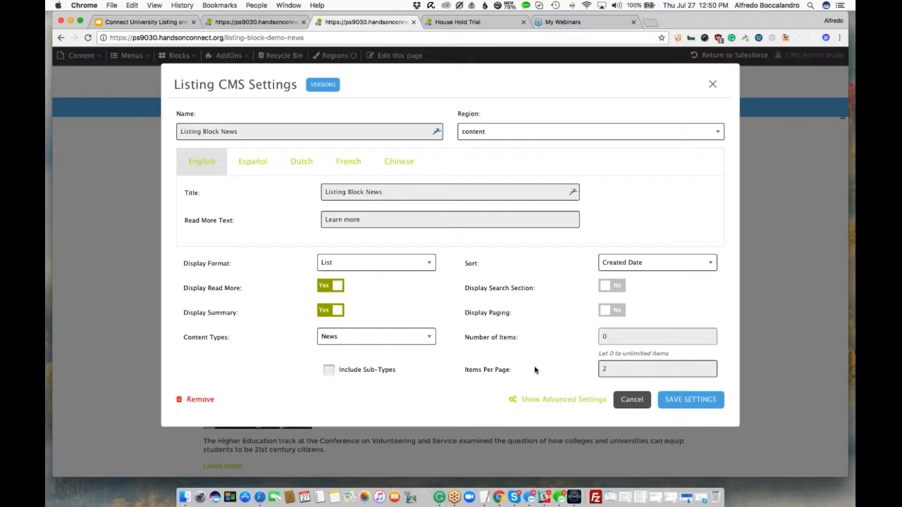
{"action": "left_click_drag", "start_coordinate": [464, 371], "coordinate": [604, 371]}
{"action": "type", "text": "2"}
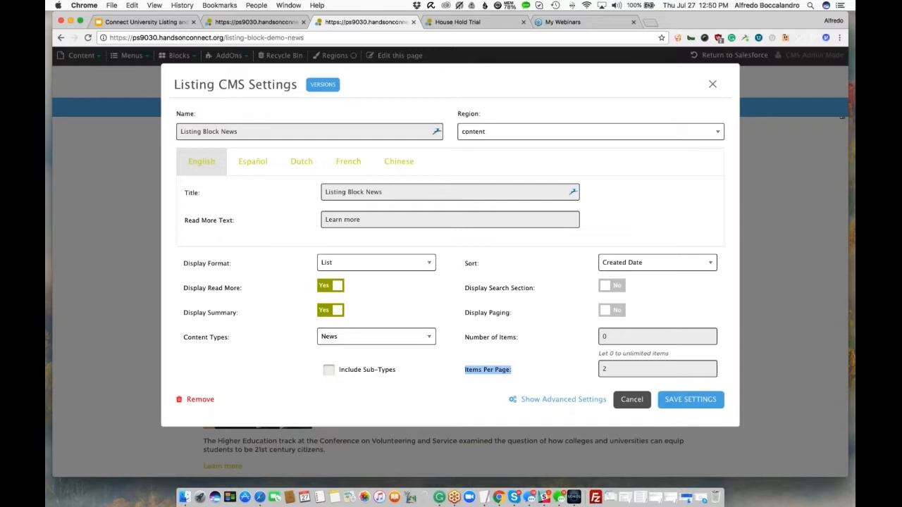
Step: Turn on Display Paging for the News Room listing block and save its settings
{"action": "left_click", "coordinate": [612, 311]}
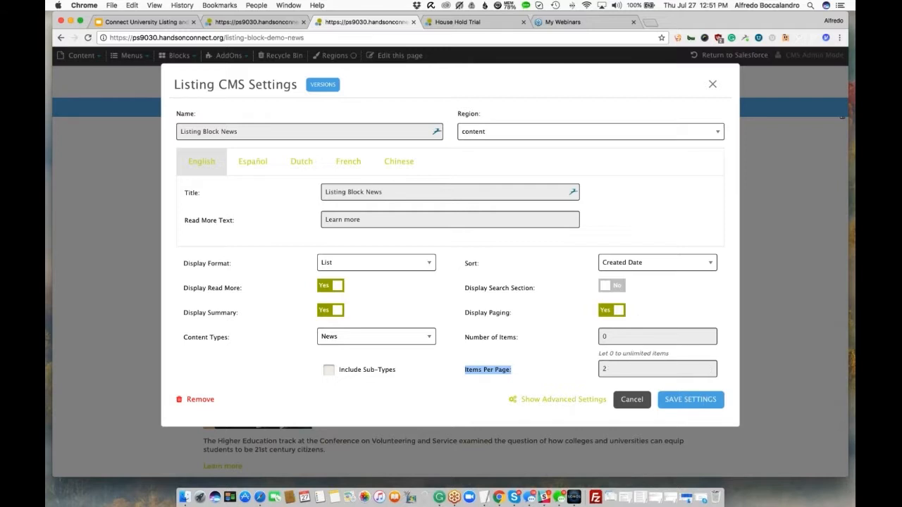
{"action": "left_click", "coordinate": [543, 367]}
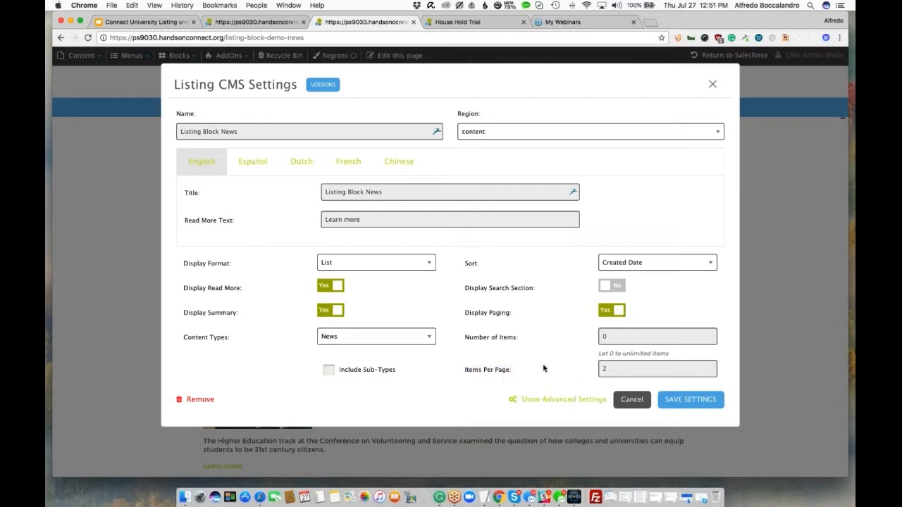
{"action": "left_click", "coordinate": [701, 400]}
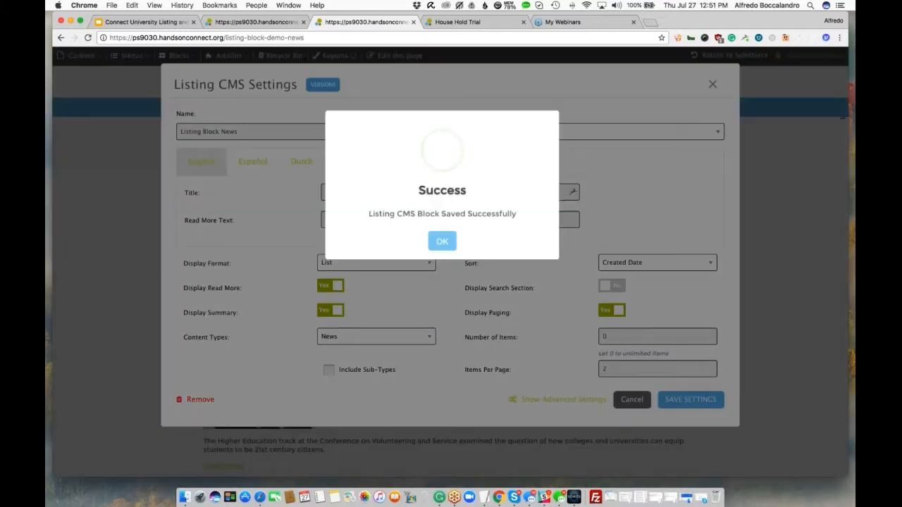
{"action": "left_click", "coordinate": [440, 241]}
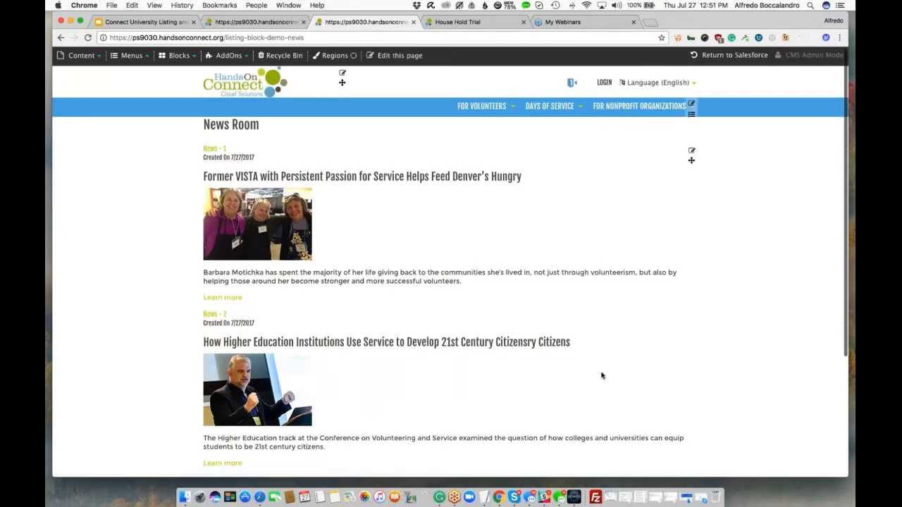
Step: Examine the paged News Room list and try moving to the next page of articles
{"action": "scroll", "coordinate": [601, 375], "scroll_direction": "down", "scroll_amount": 4}
{"action": "scroll", "coordinate": [601, 376], "scroll_direction": "up", "scroll_amount": 4}
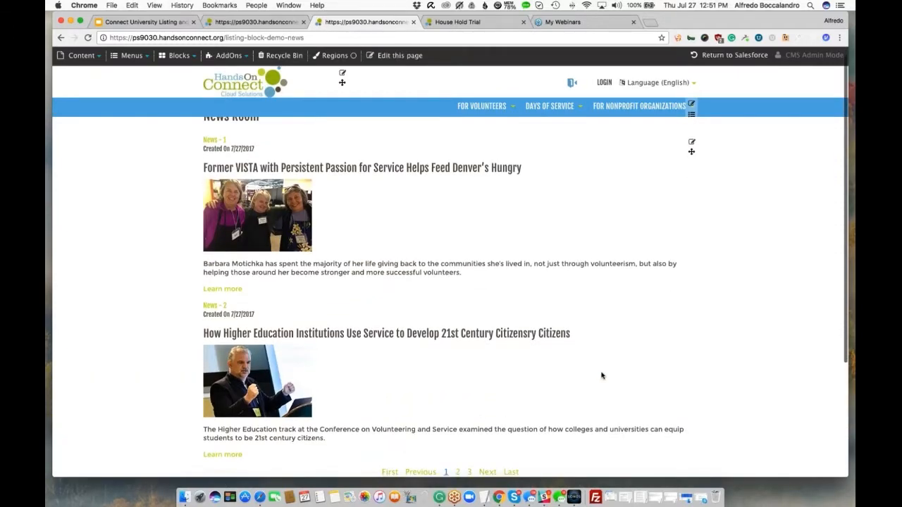
{"action": "scroll", "coordinate": [601, 375], "scroll_direction": "down", "scroll_amount": 3}
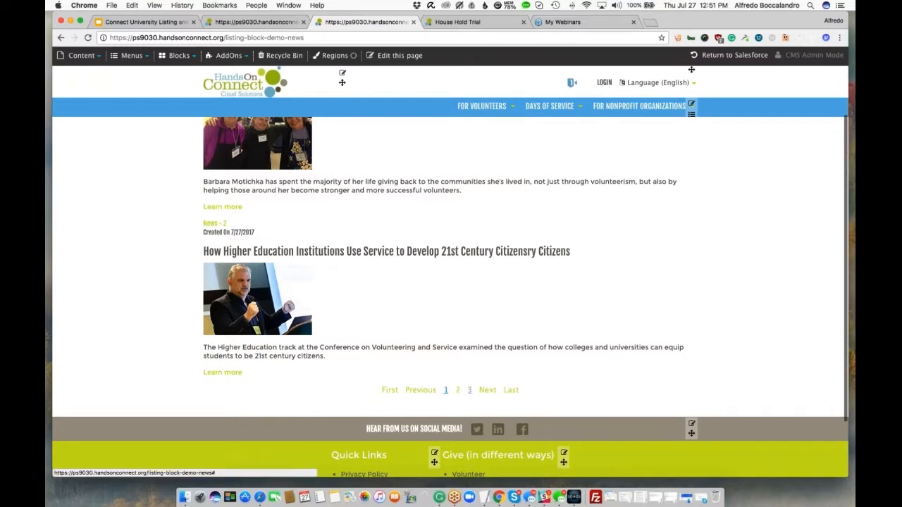
{"action": "left_click", "coordinate": [486, 390]}
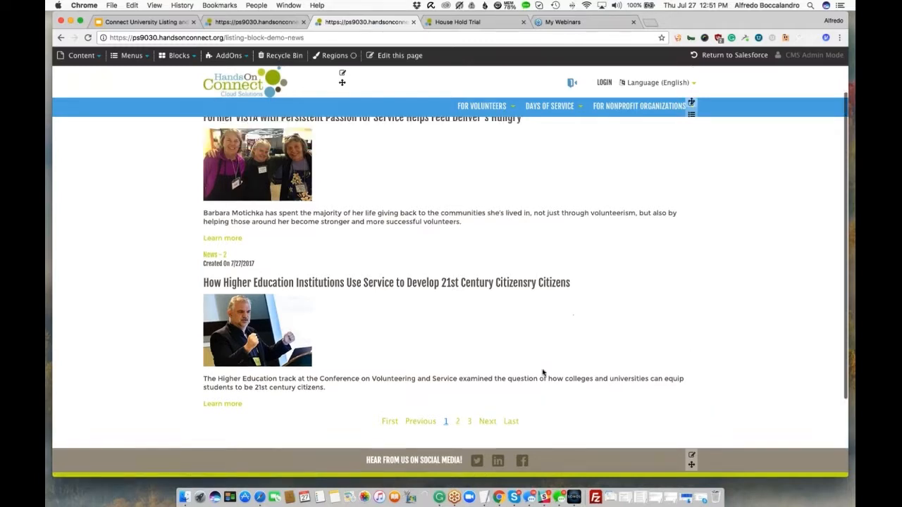
Step: Change the News Room listing block's display format to Grid and save the settings
{"action": "left_click", "coordinate": [691, 153]}
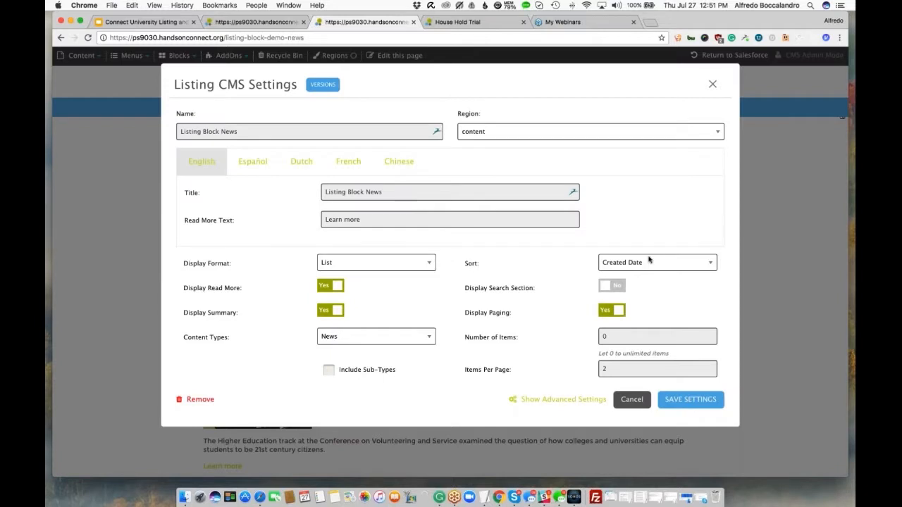
{"action": "left_click", "coordinate": [412, 266]}
{"action": "left_click", "coordinate": [405, 271]}
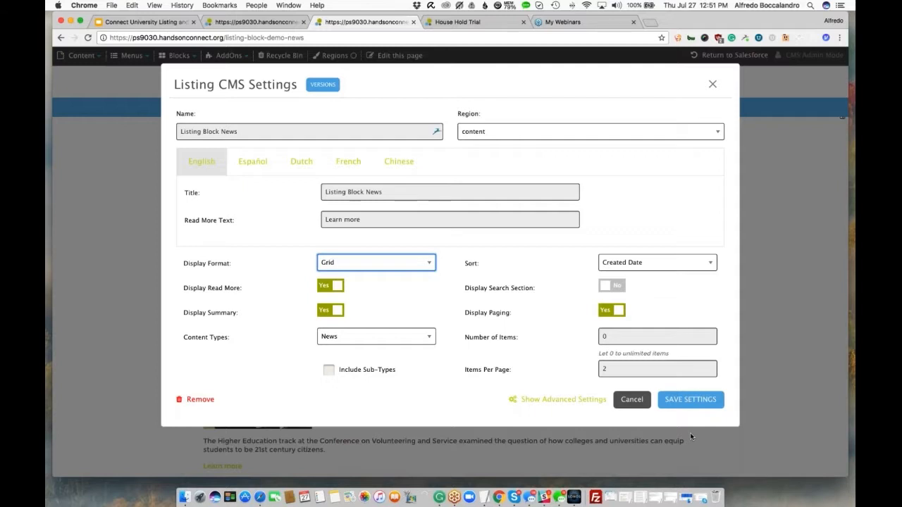
{"action": "left_click", "coordinate": [690, 399]}
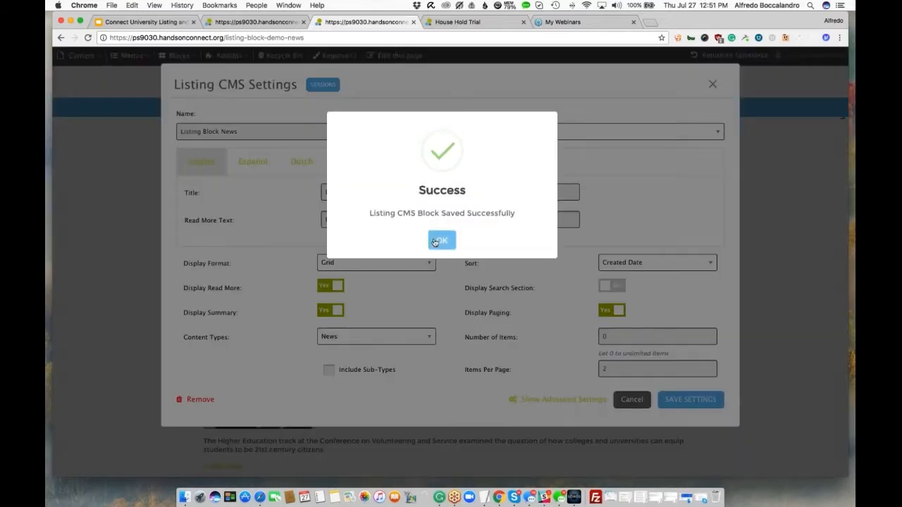
{"action": "left_click", "coordinate": [437, 241]}
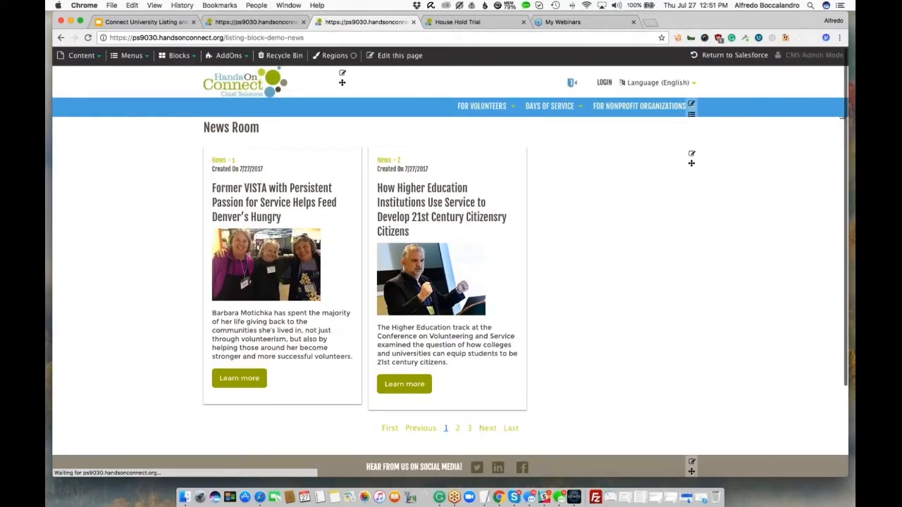
Step: Change the listing block's display format to Slider, save it, and advance the News Room slider by one article
{"action": "left_click", "coordinate": [691, 154]}
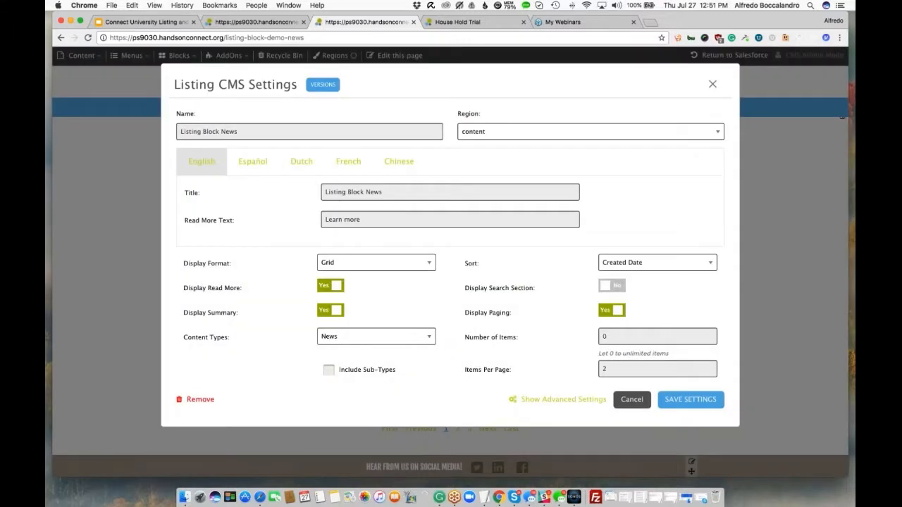
{"action": "left_click", "coordinate": [376, 262]}
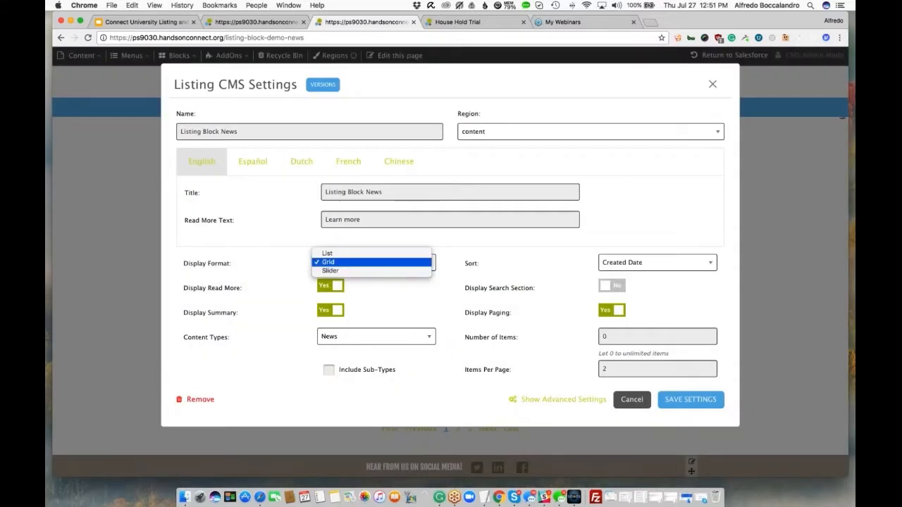
{"action": "left_click", "coordinate": [392, 270]}
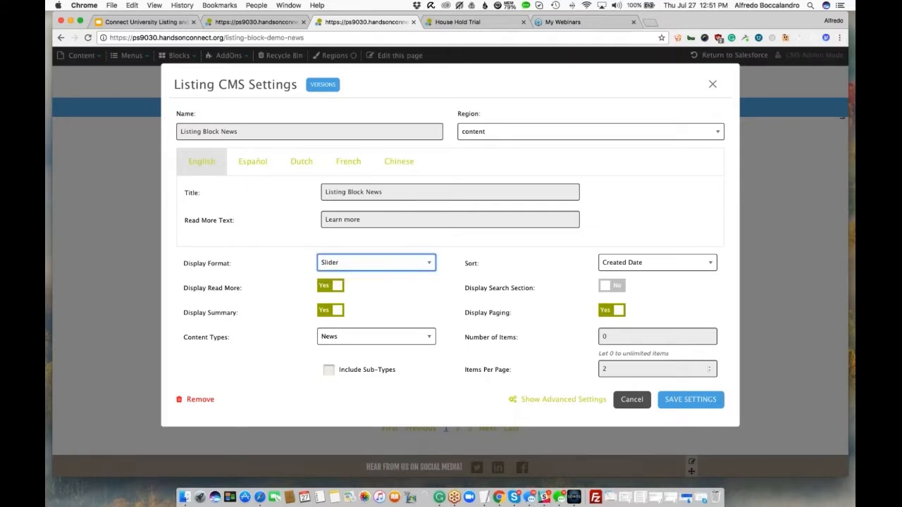
{"action": "left_click", "coordinate": [680, 406]}
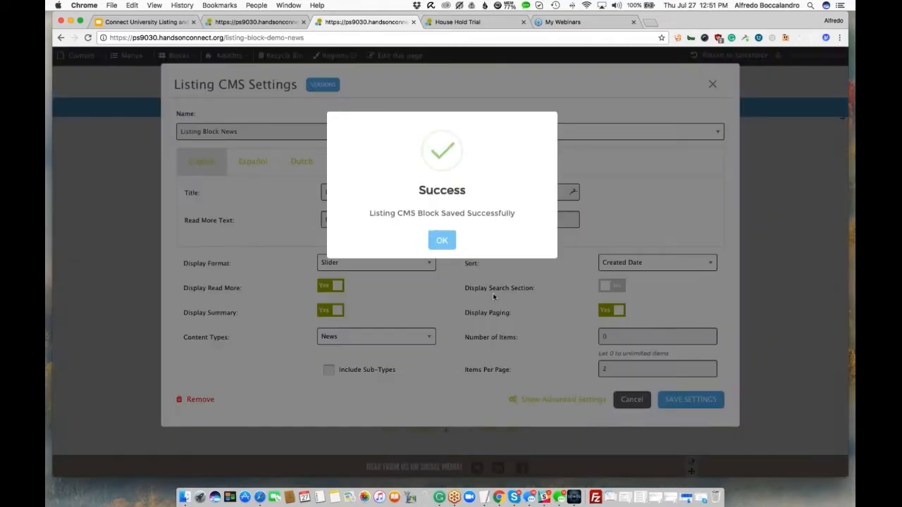
{"action": "left_click", "coordinate": [449, 243]}
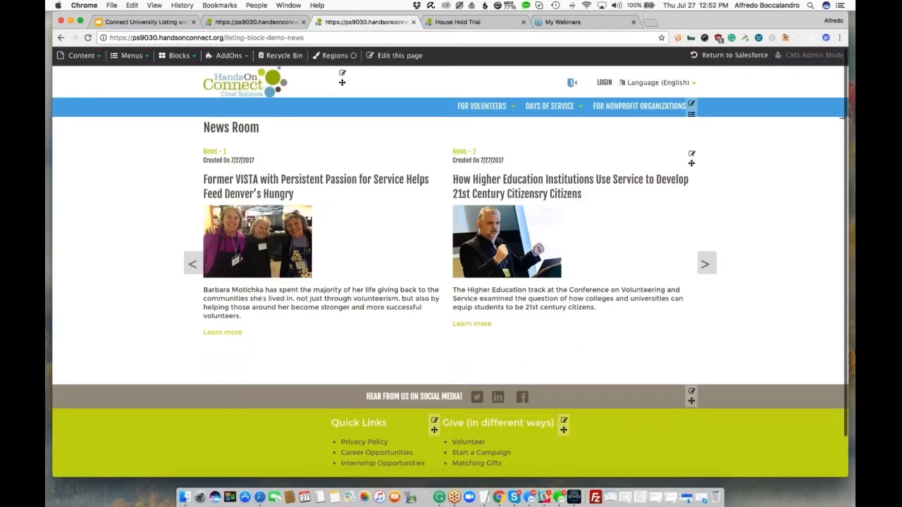
{"action": "left_click", "coordinate": [706, 264]}
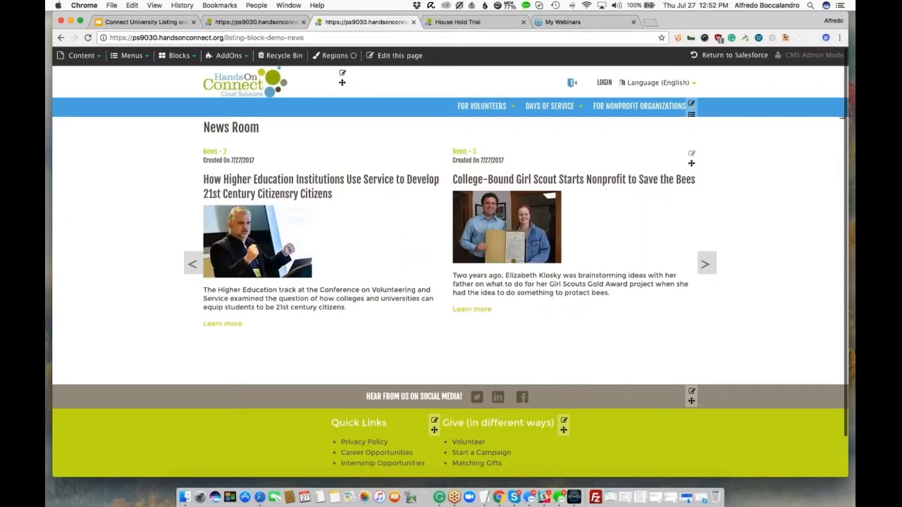
Step: Set the listing block's Items Per Page to 3 and save the settings
{"action": "left_click", "coordinate": [691, 153]}
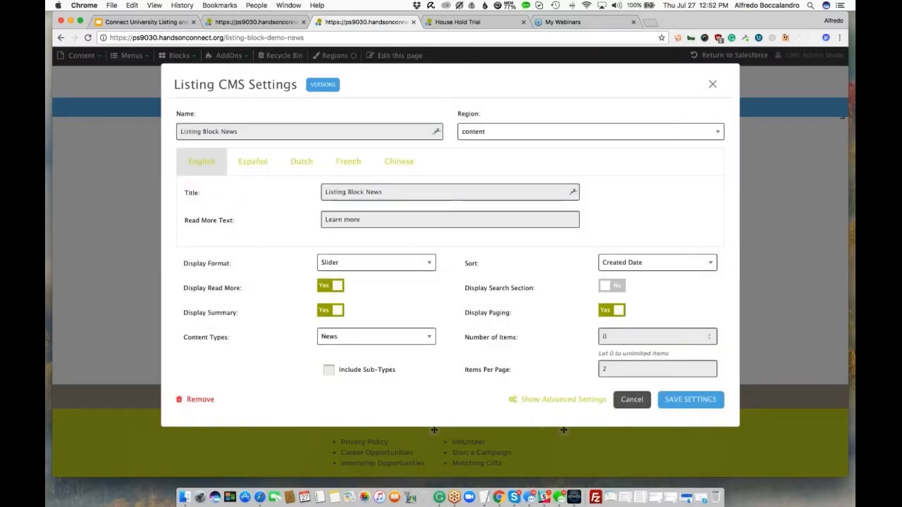
{"action": "left_click", "coordinate": [603, 368]}
{"action": "type", "text": "2"}
{"action": "key", "text": "BackSpace"}
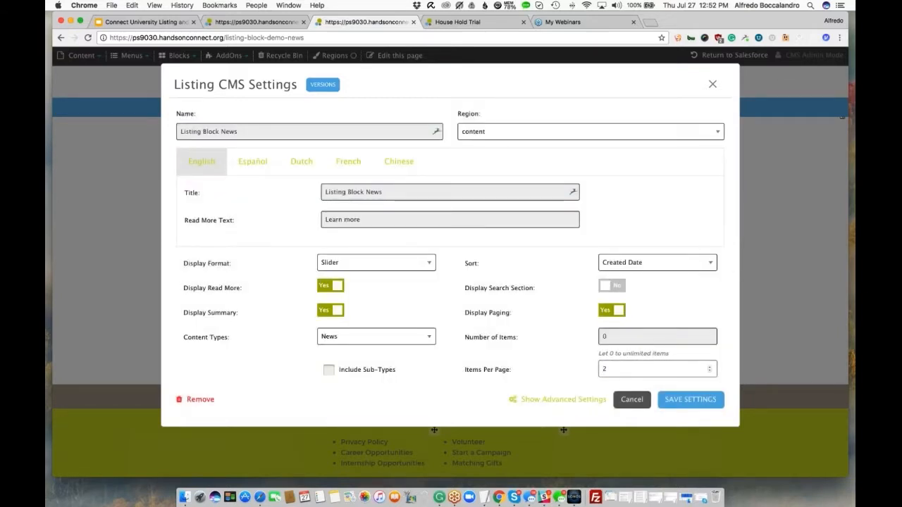
{"action": "left_click", "coordinate": [607, 369]}
{"action": "key", "text": "BackSpace"}
{"action": "type", "text": "3"}
{"action": "left_click", "coordinate": [697, 399]}
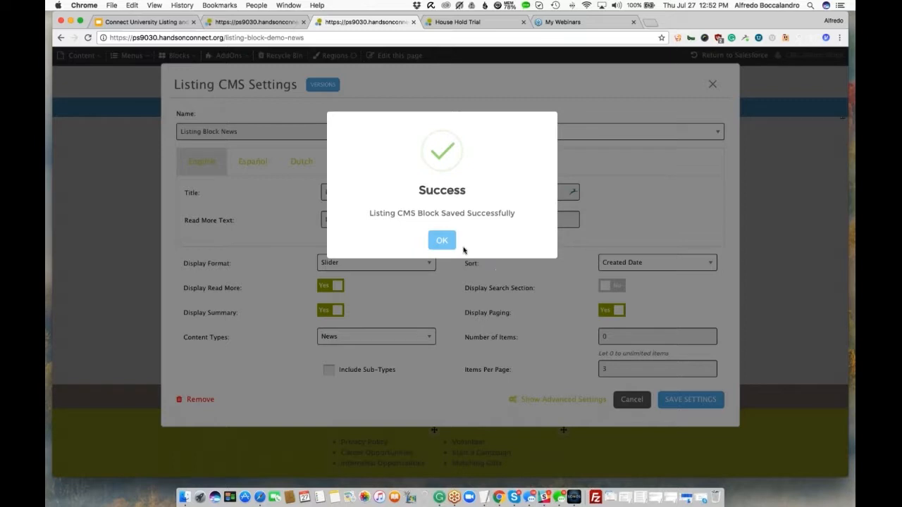
{"action": "left_click", "coordinate": [441, 241]}
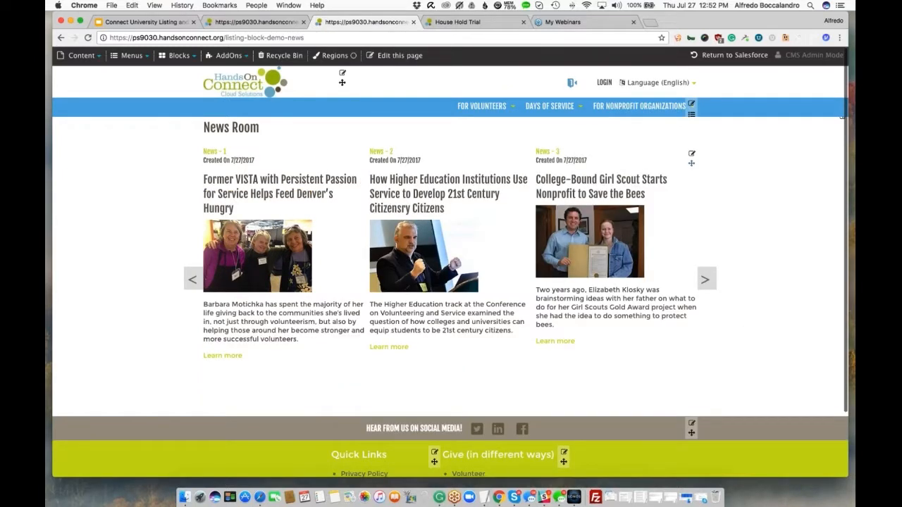
Step: Set the listing block's display format to List, turn on Display Search Section, and save the settings
{"action": "left_click", "coordinate": [691, 156]}
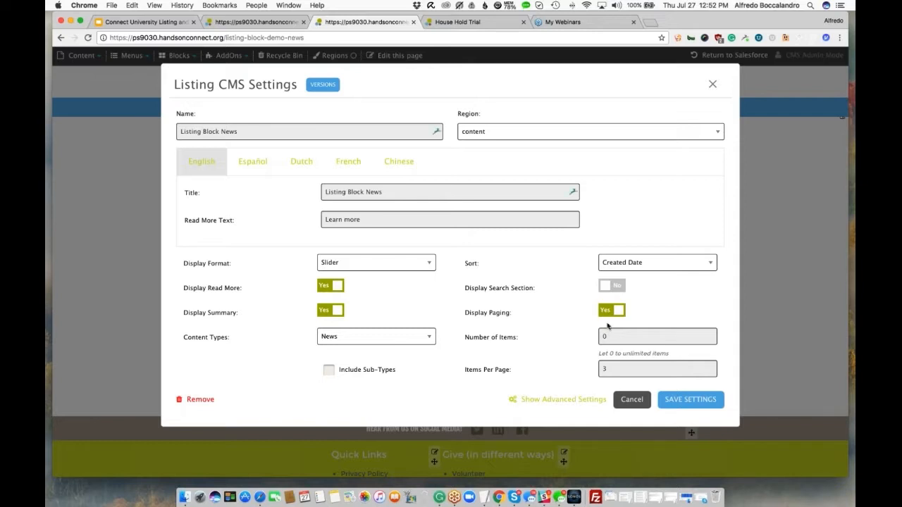
{"action": "left_click", "coordinate": [362, 261]}
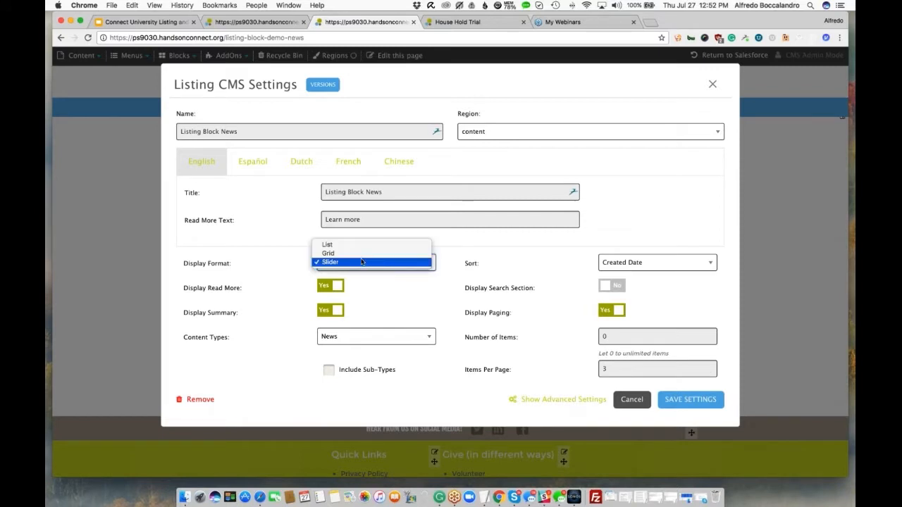
{"action": "left_click", "coordinate": [358, 247]}
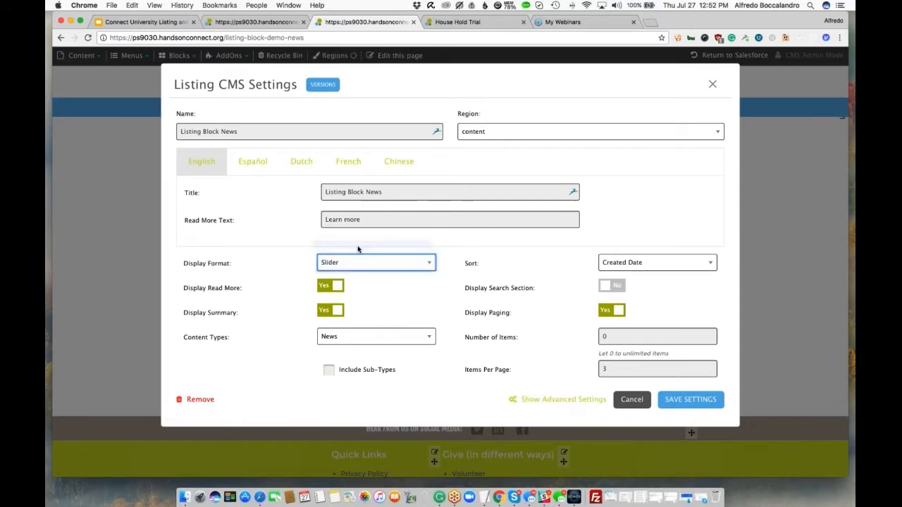
{"action": "left_click", "coordinate": [617, 289]}
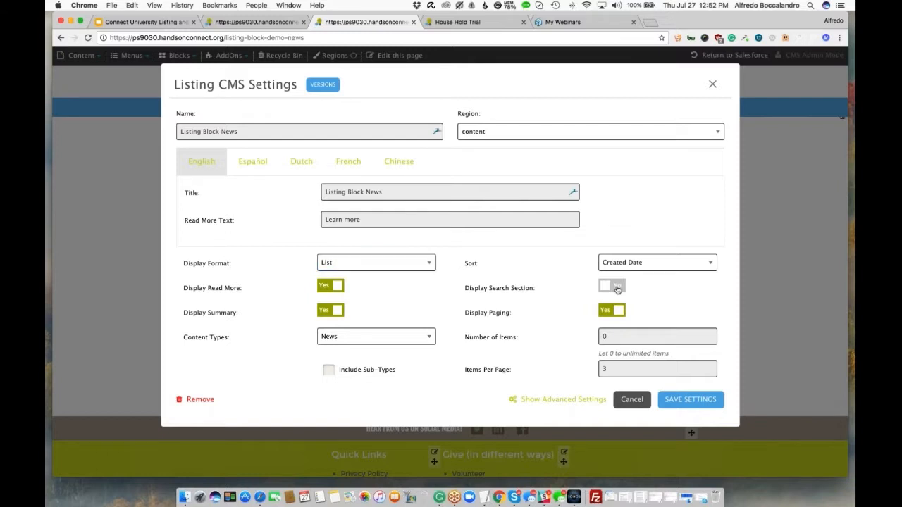
{"action": "left_click", "coordinate": [617, 289]}
{"action": "left_click", "coordinate": [689, 399]}
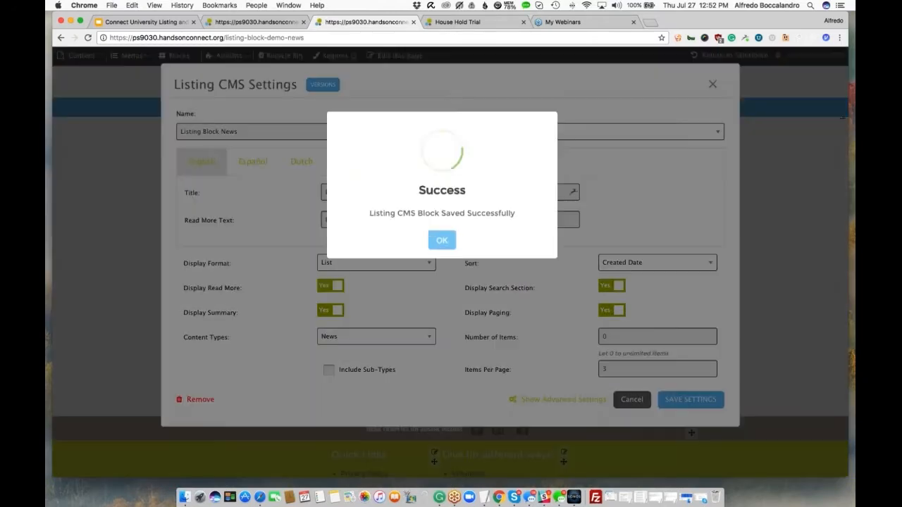
{"action": "left_click", "coordinate": [444, 240]}
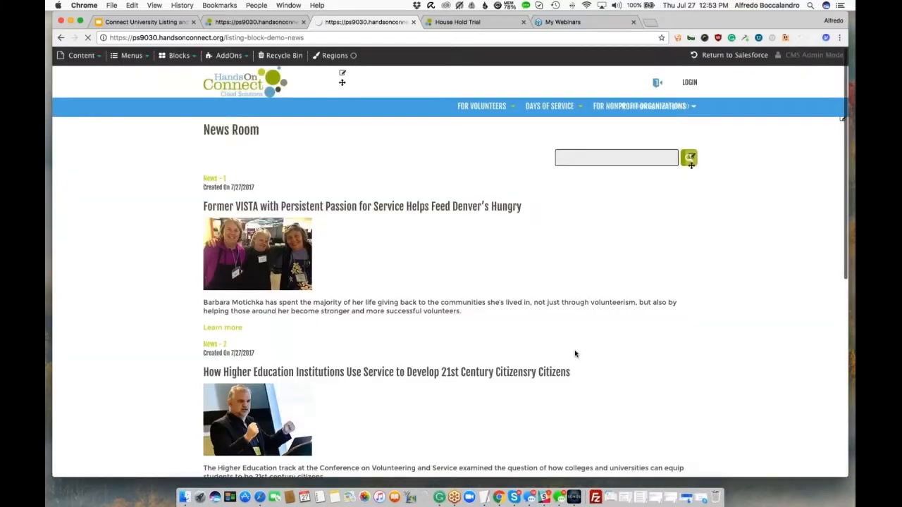
Step: Search the News Room listing for "Citizens", copied from the second article's title, and go to page 1 of the results
{"action": "left_click", "coordinate": [581, 153]}
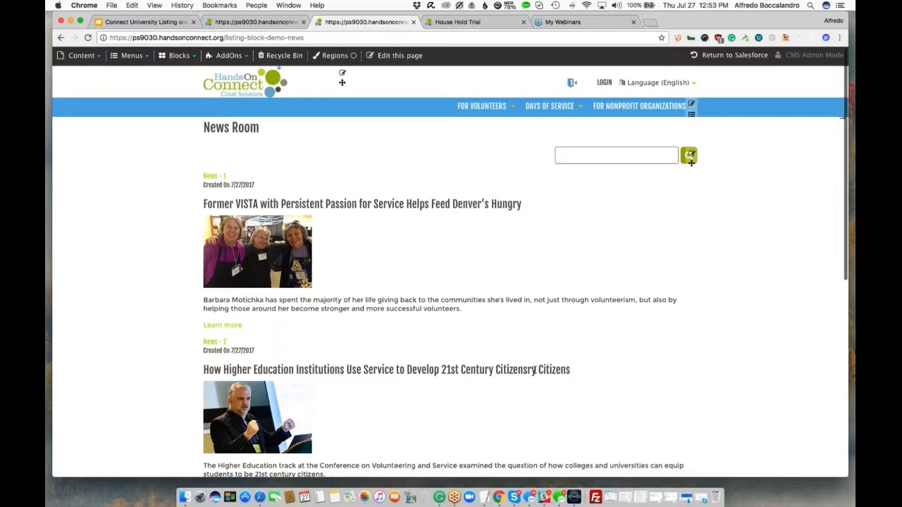
{"action": "left_click_drag", "start_coordinate": [538, 370], "coordinate": [570, 370]}
{"action": "key", "text": "ctrl+c"}
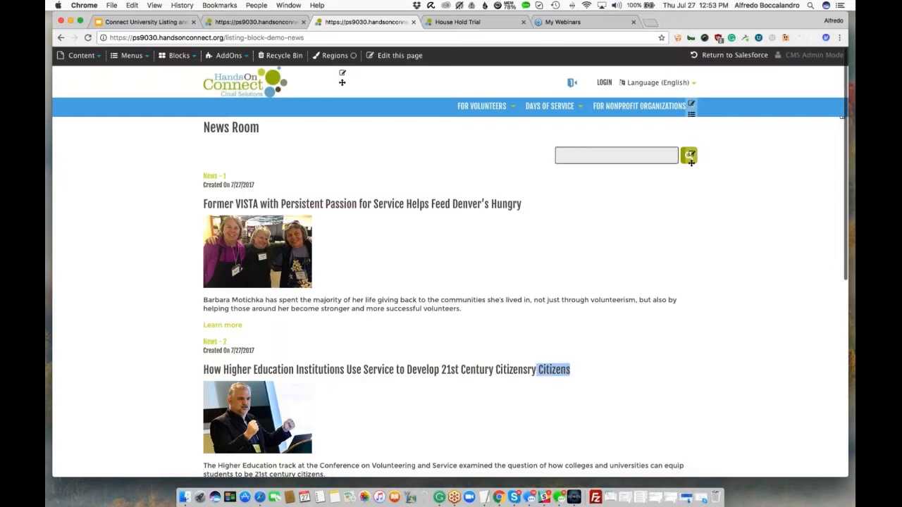
{"action": "left_click", "coordinate": [616, 155]}
{"action": "key", "text": "ctrl+v"}
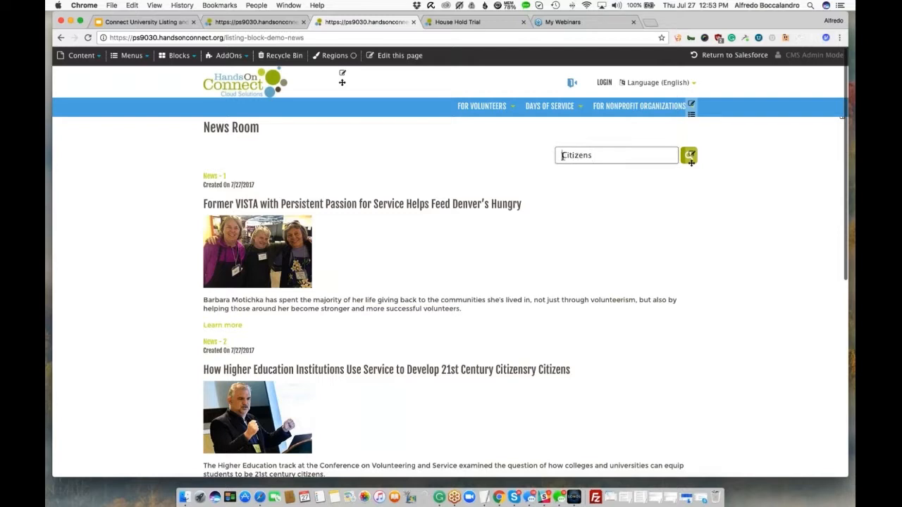
{"action": "key", "text": "BackSpace"}
{"action": "left_click", "coordinate": [689, 156]}
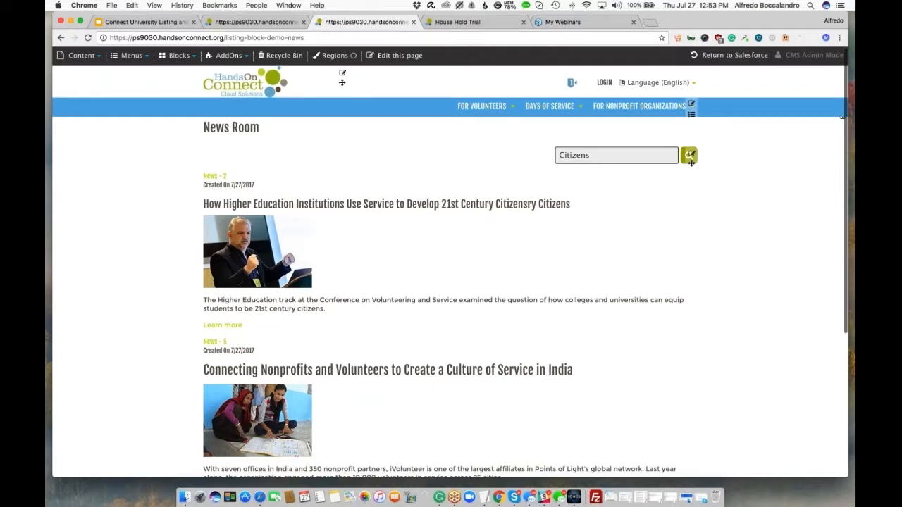
{"action": "scroll", "coordinate": [451, 282], "scroll_direction": "down", "scroll_amount": 5}
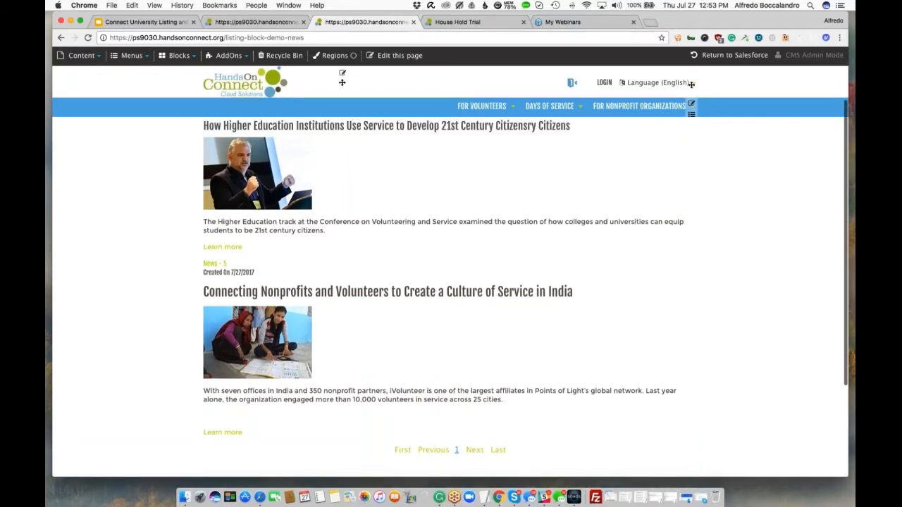
{"action": "left_click", "coordinate": [455, 453]}
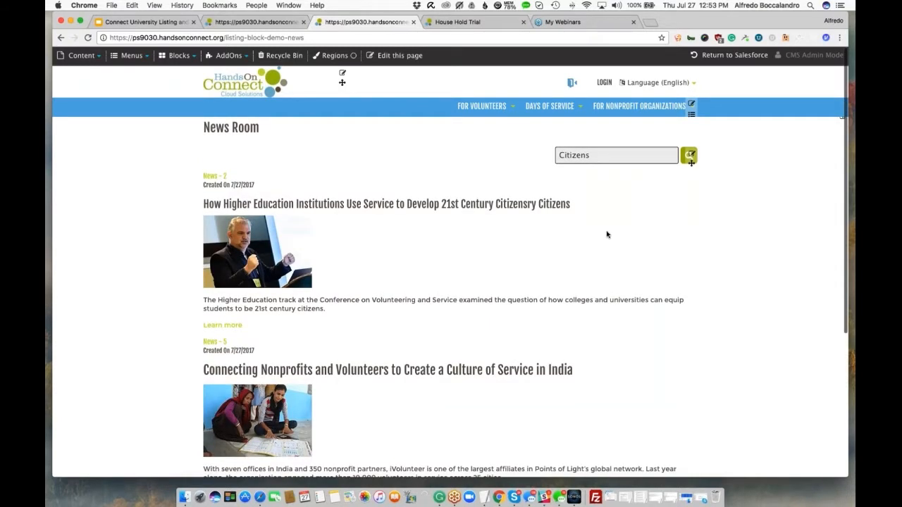
Step: Open the News Room listing block's settings and switch Include Sub-Types on and back off
{"action": "left_click", "coordinate": [689, 155]}
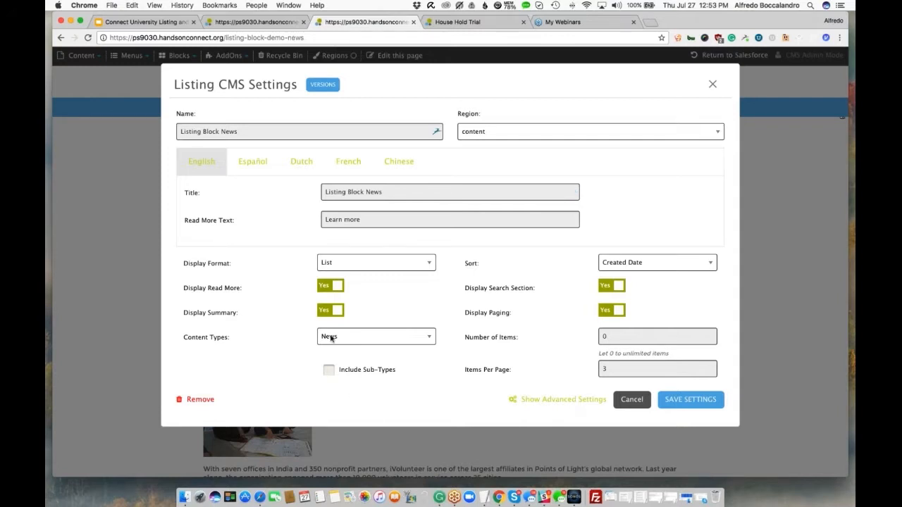
{"action": "left_click", "coordinate": [328, 374]}
{"action": "left_click", "coordinate": [328, 373]}
Step: Switch to the Google Slides deck, present it from the current slide, and advance to the Upcoming Webinars slide
{"action": "left_click", "coordinate": [145, 22]}
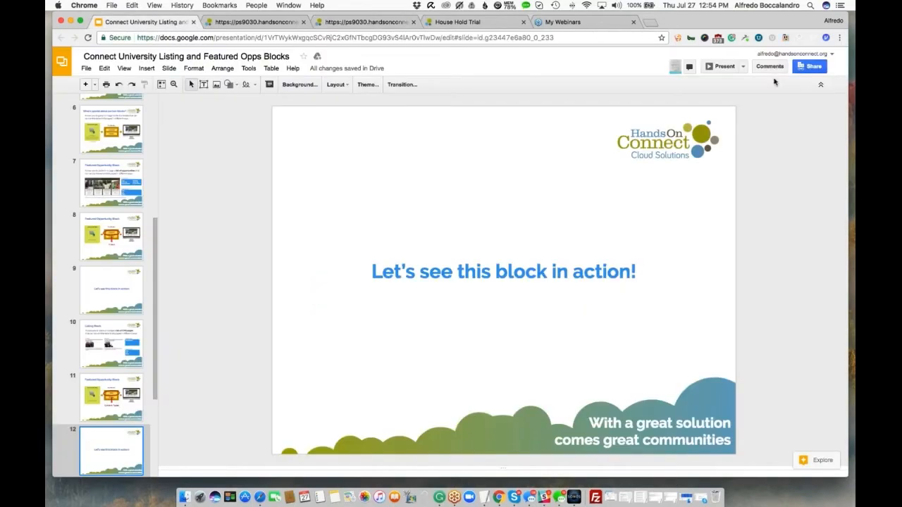
{"action": "left_click", "coordinate": [720, 68]}
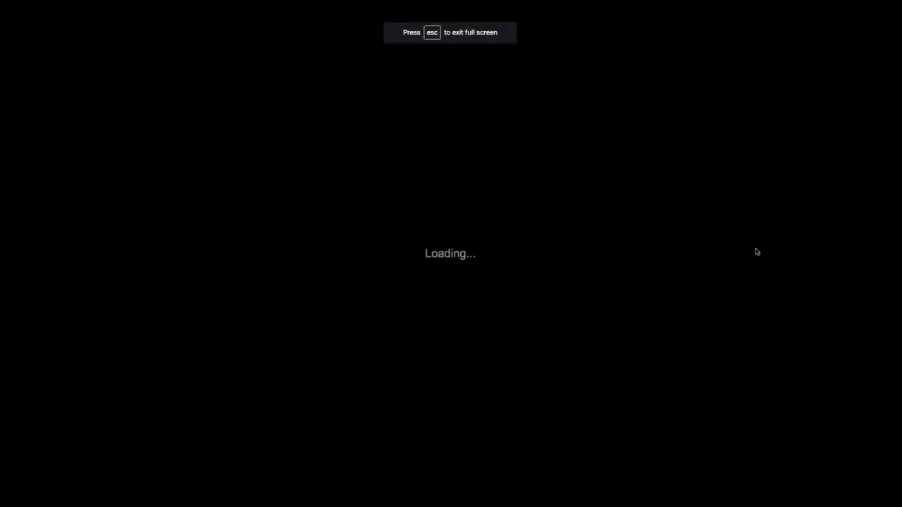
{"action": "left_click", "coordinate": [758, 259]}
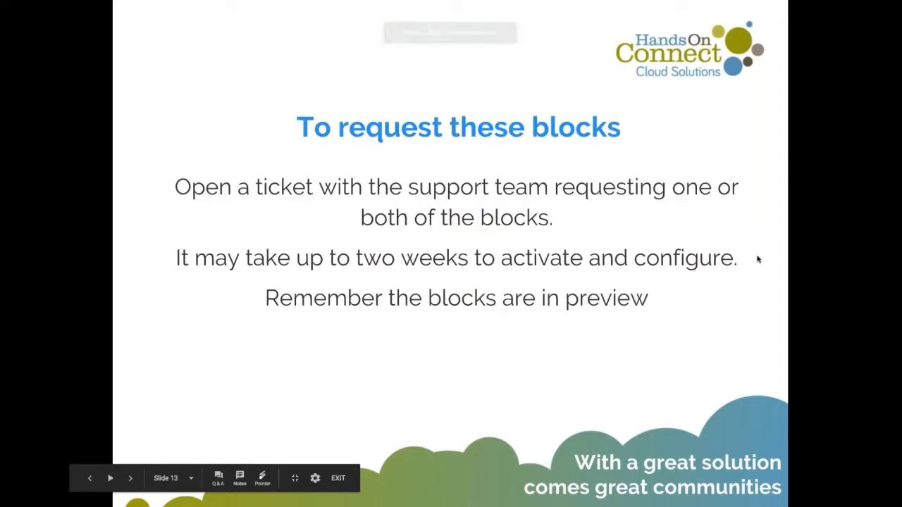
{"action": "key", "text": "Right"}
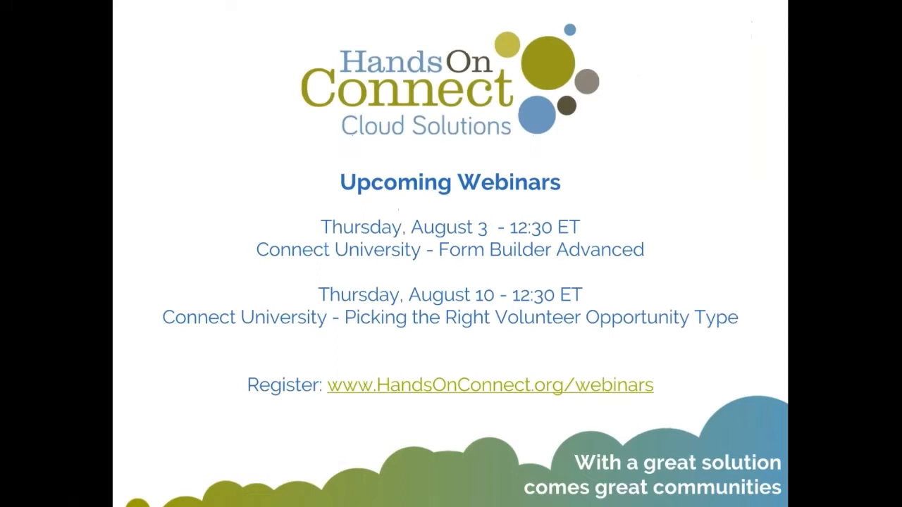